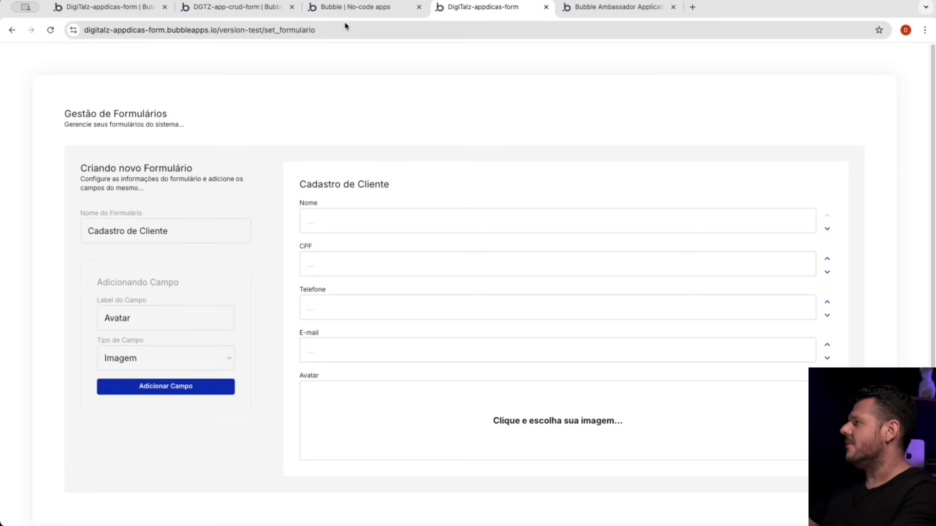
# Step: Switch to the Bubble editor for the set_formulario page and open the app's data type definitions
pyautogui.click(114, 8)
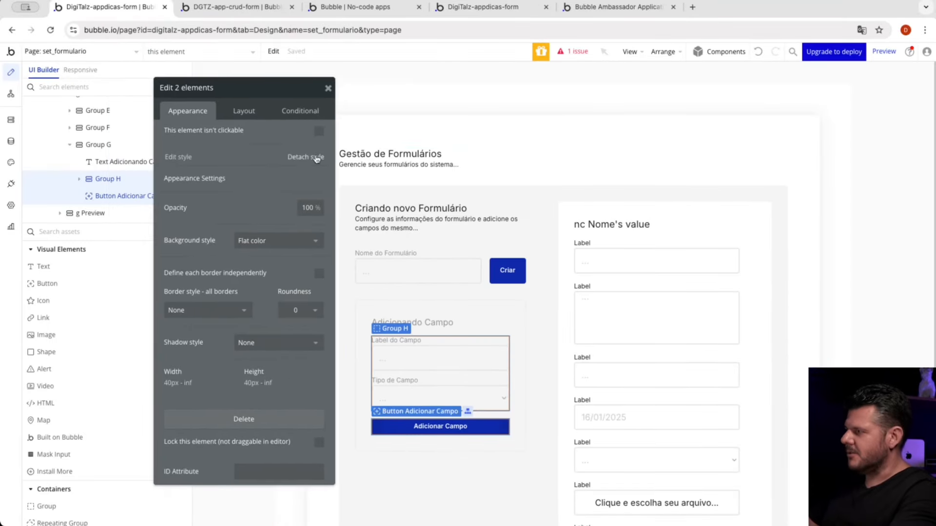
pyautogui.click(620, 135)
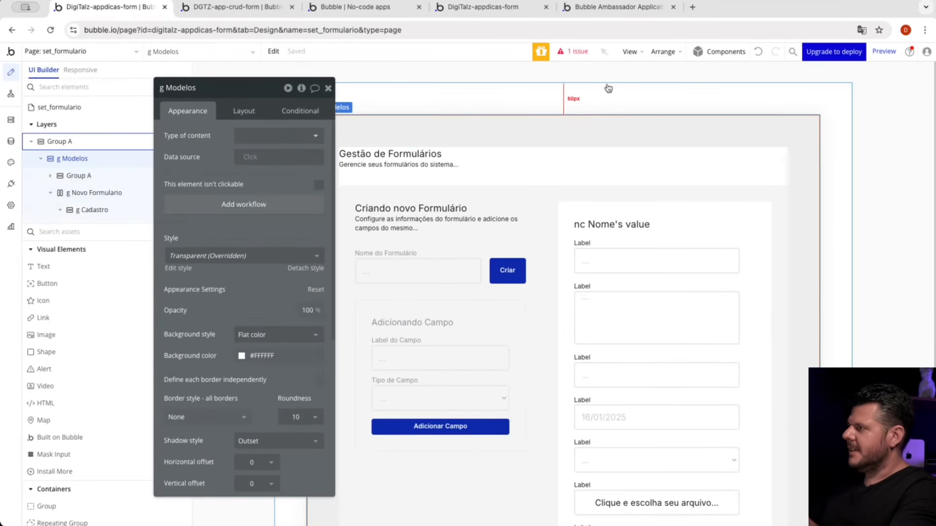
pyautogui.click(609, 88)
pyautogui.click(609, 75)
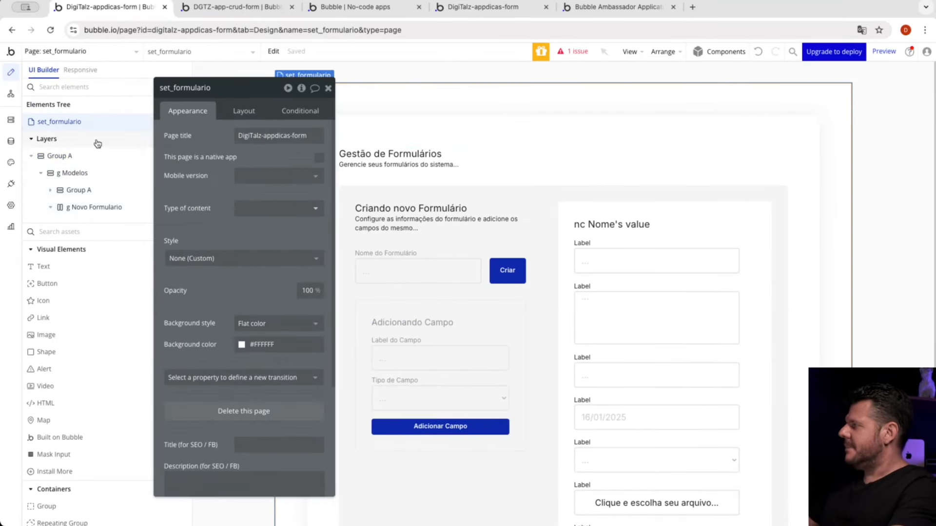
pyautogui.click(14, 143)
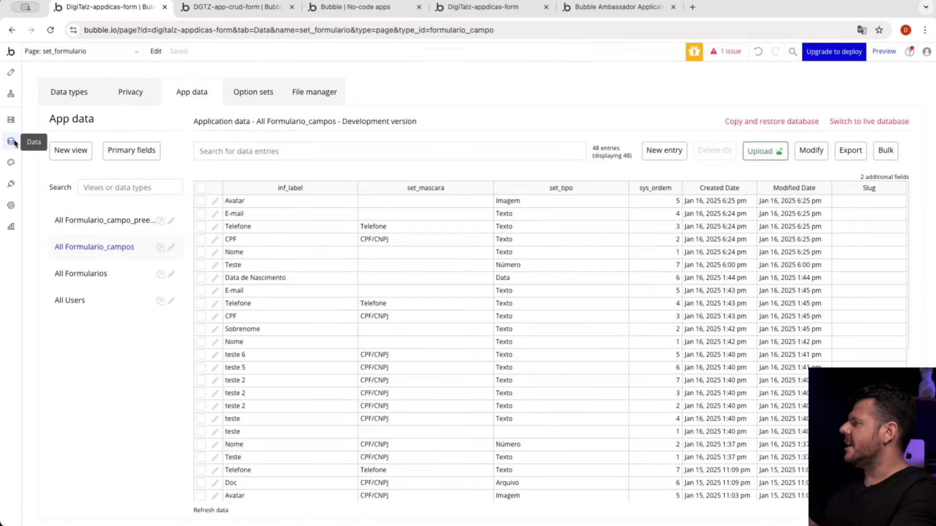
pyautogui.click(68, 102)
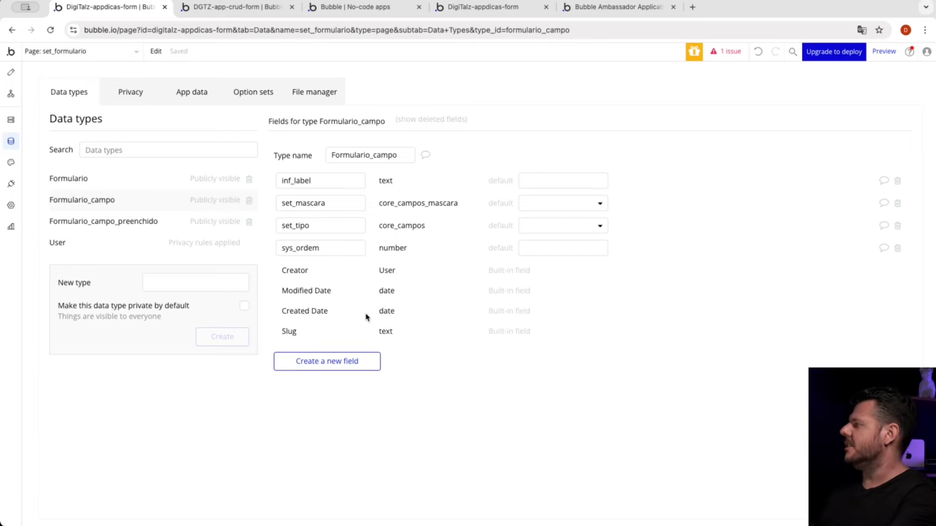
# Step: Examine the Formulario data type's inf_nome text field and its rel_campos list of Formulario_campos
pyautogui.click(89, 177)
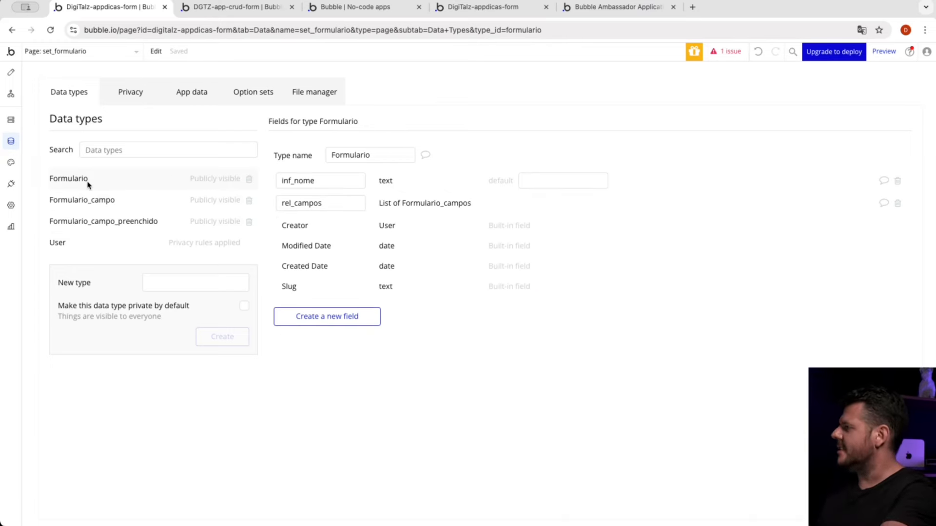
pyautogui.moveTo(336, 179); pyautogui.dragTo(277, 180)
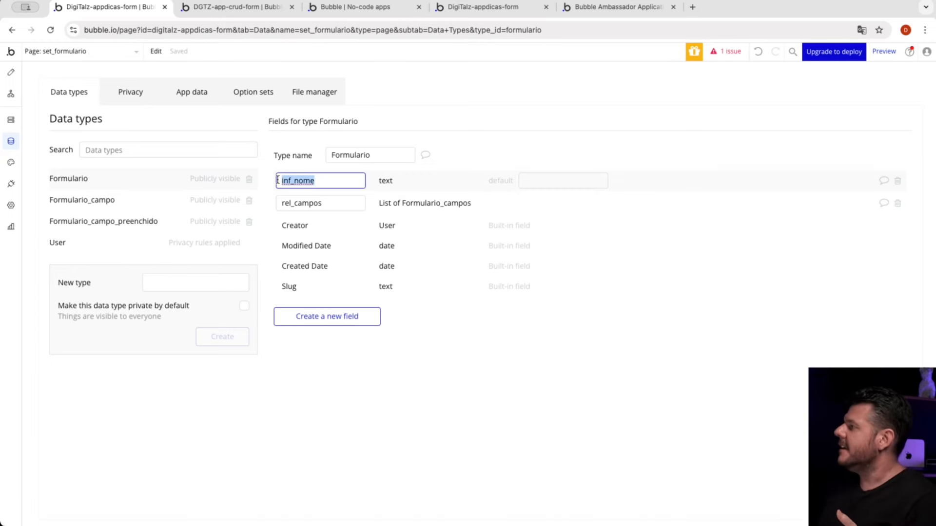
pyautogui.click(303, 182)
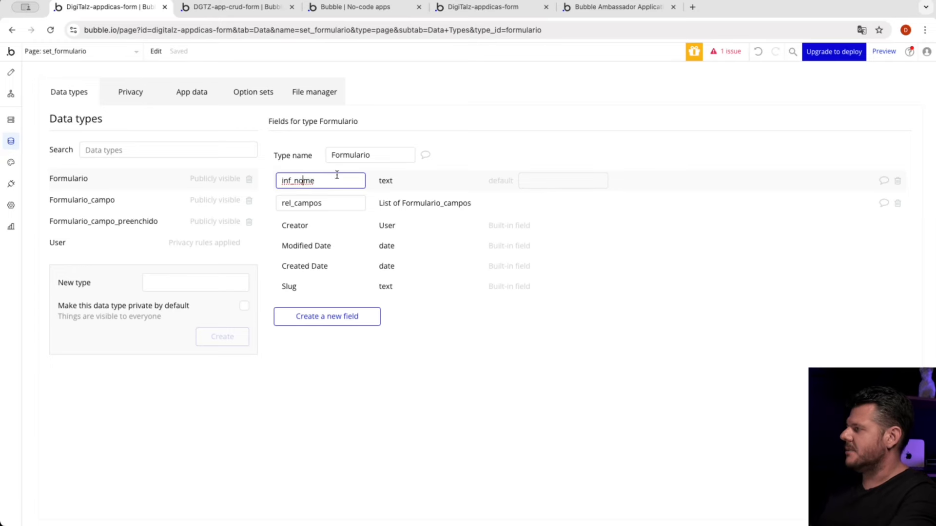
pyautogui.moveTo(337, 180); pyautogui.dragTo(258, 185)
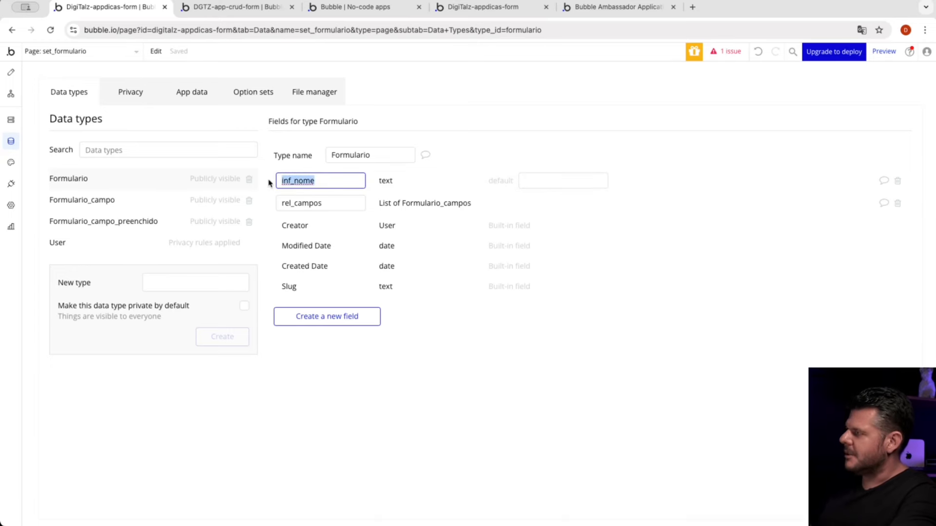
pyautogui.click(315, 203)
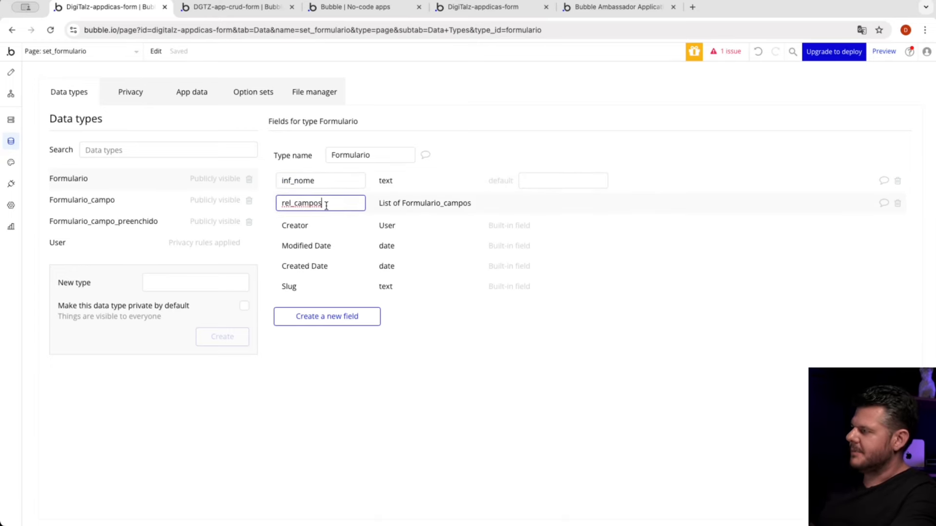
pyautogui.moveTo(309, 203); pyautogui.dragTo(269, 204)
pyautogui.click(326, 233)
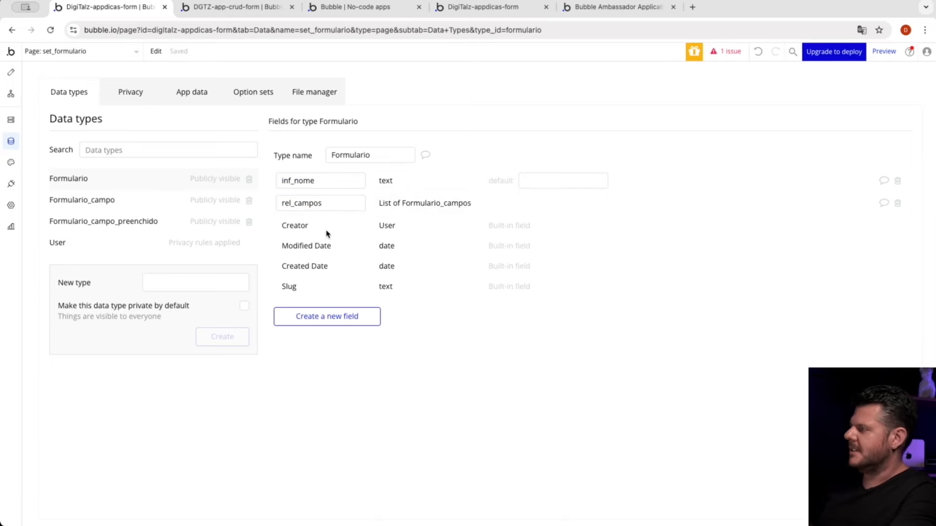
pyautogui.doubleClick(294, 203)
pyautogui.click(297, 203)
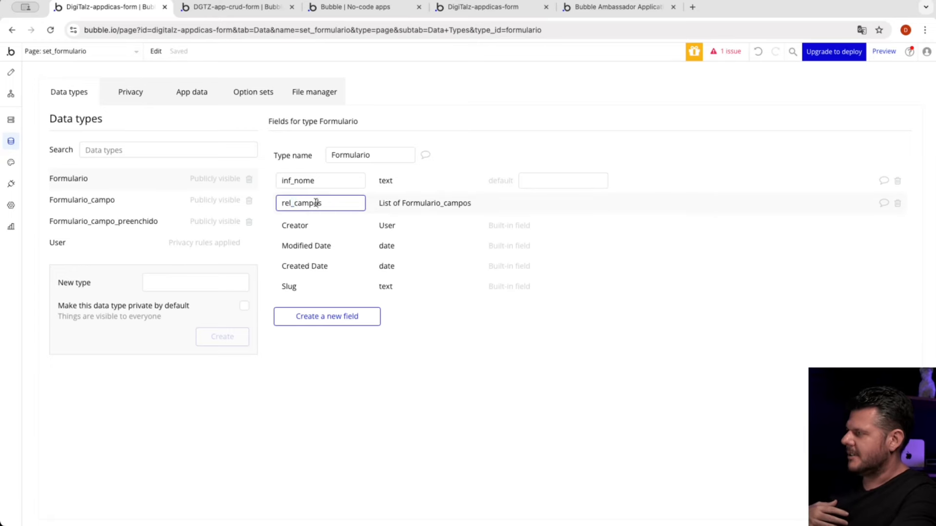
pyautogui.moveTo(293, 203); pyautogui.dragTo(332, 204)
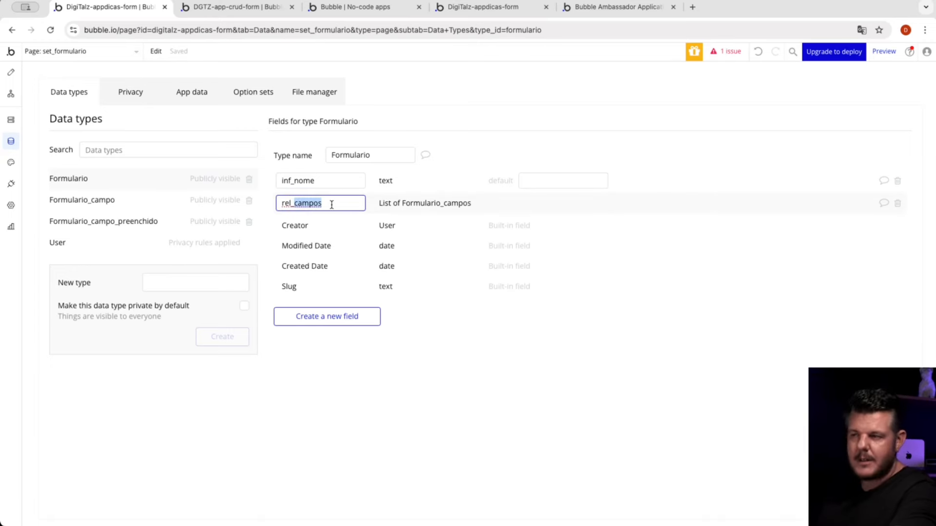
pyautogui.click(333, 204)
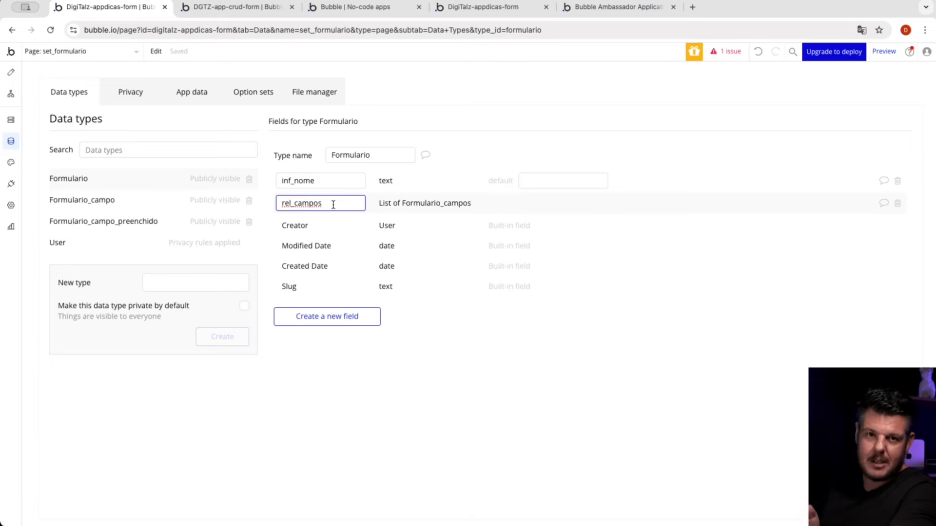
pyautogui.click(397, 210)
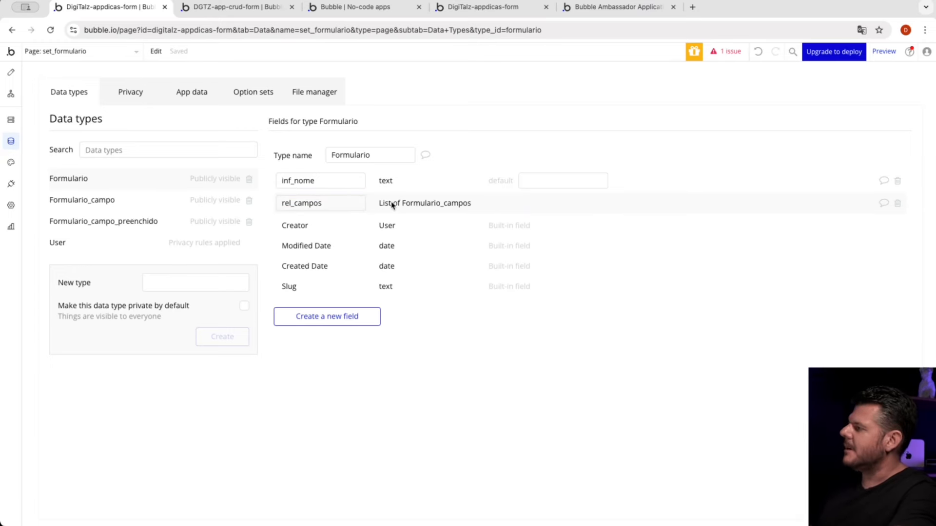
# Step: Examine the Formulario_campo data type's fields, including the options available for set_mascara and set_tipo
pyautogui.click(135, 201)
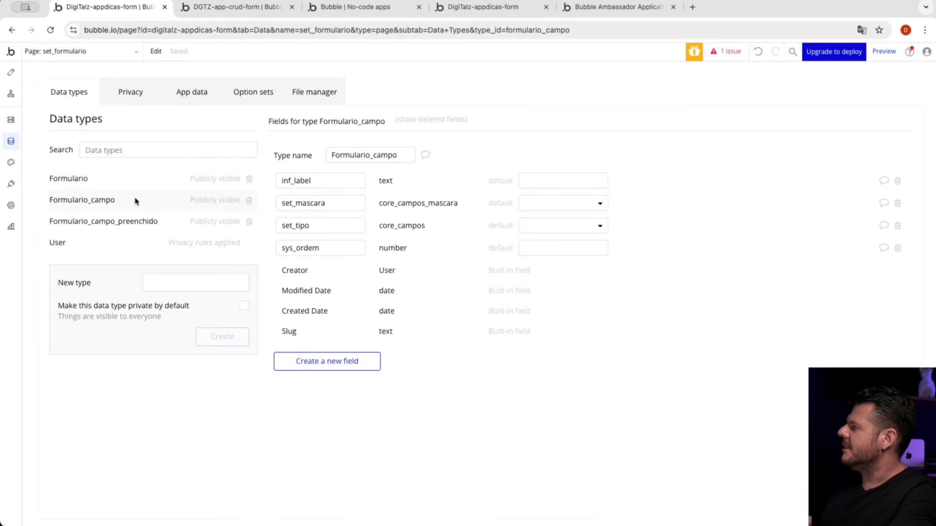
pyautogui.doubleClick(326, 185)
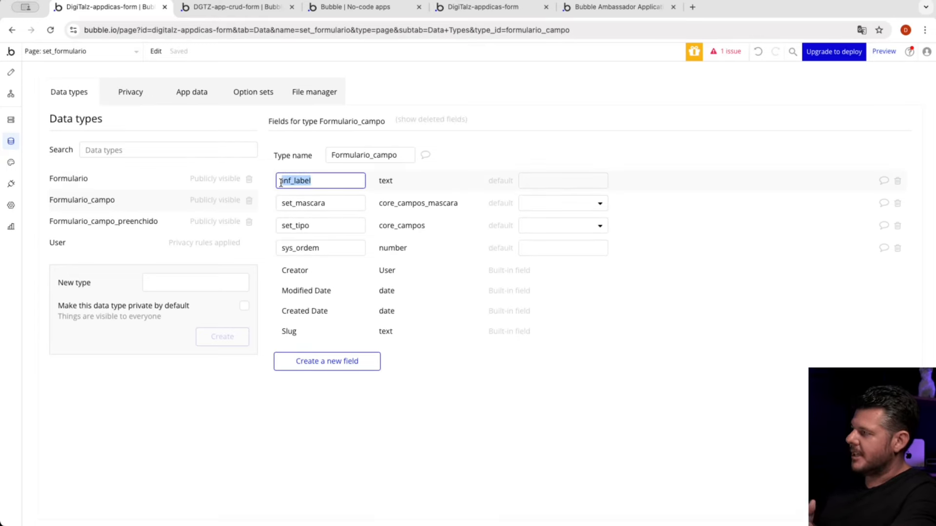
pyautogui.doubleClick(337, 203)
pyautogui.click(531, 203)
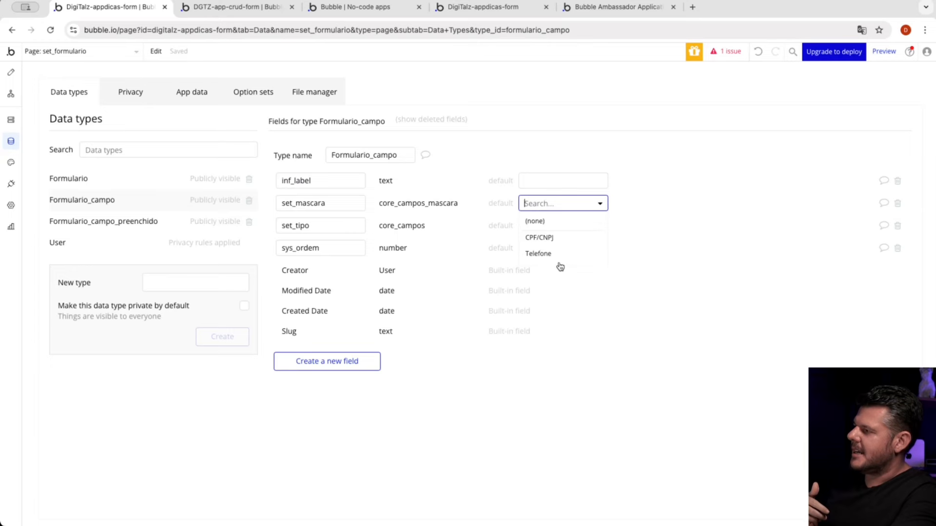
pyautogui.click(439, 265)
pyautogui.click(546, 226)
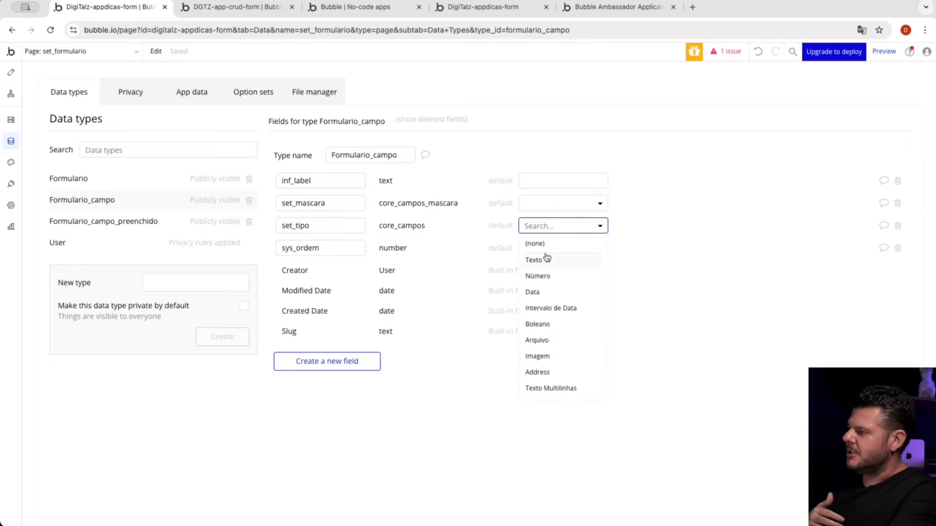
pyautogui.click(439, 307)
pyautogui.moveTo(346, 248)
pyautogui.mouseDown()
pyautogui.moveTo(260, 245)
pyautogui.moveTo(249, 254)
pyautogui.moveTo(353, 262)
pyautogui.mouseUp()
pyautogui.click(427, 283)
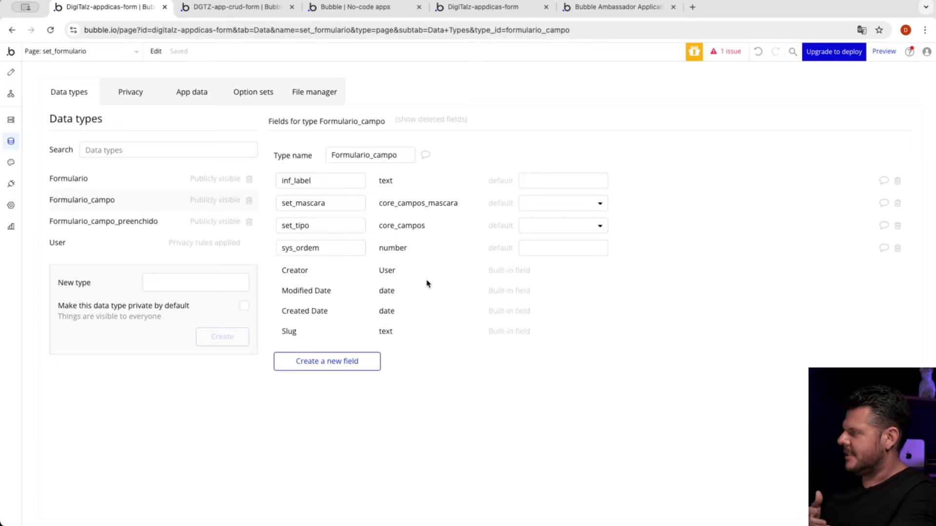
# Step: Review the fields of Formulario_campo_preenchido, and recheck the set_tipo and set_mascara choices in Formulario_campo
pyautogui.click(107, 229)
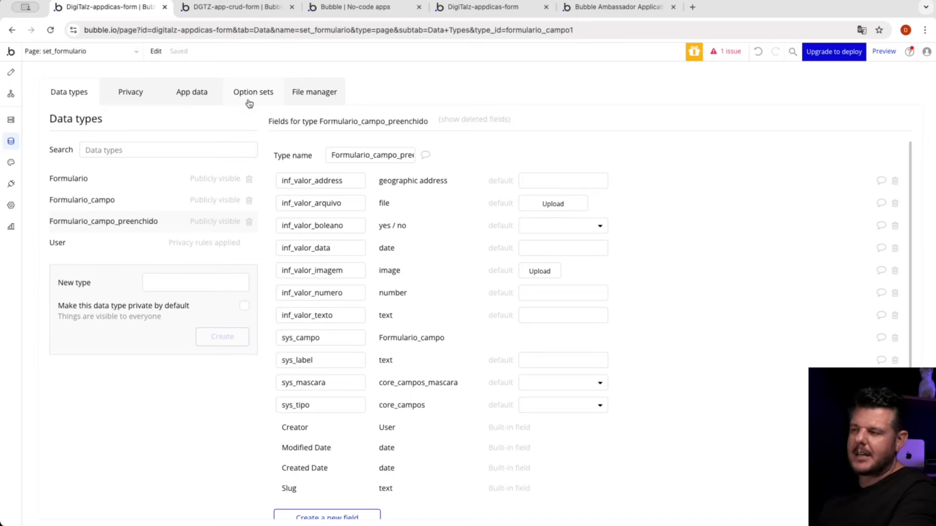
pyautogui.click(125, 203)
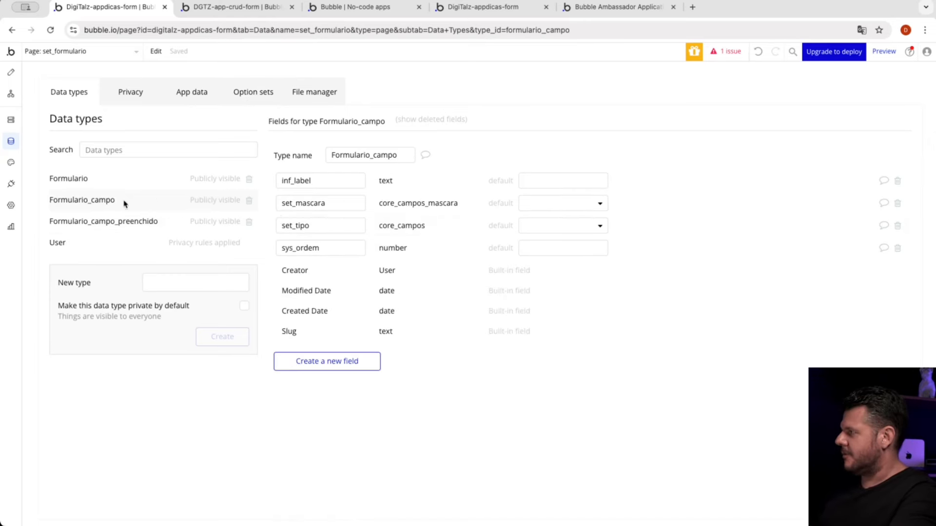
pyautogui.click(534, 225)
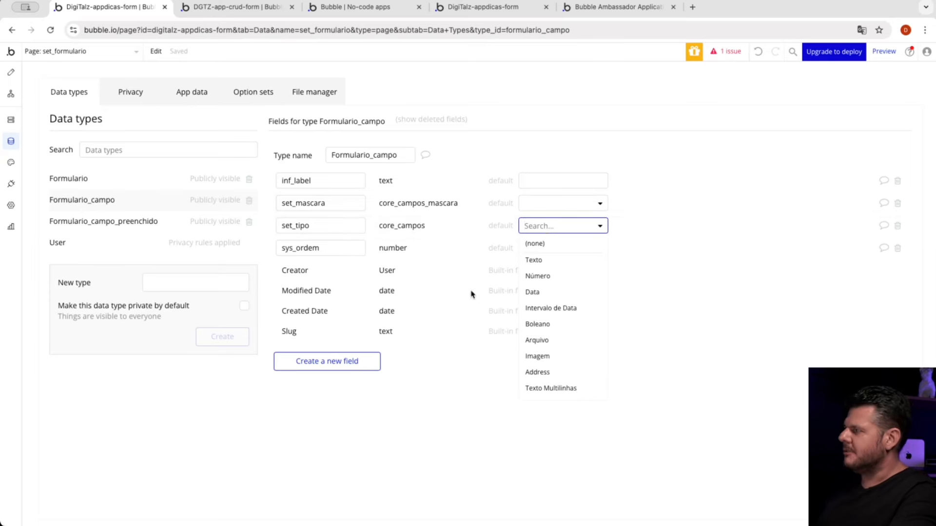
pyautogui.click(534, 205)
pyautogui.click(466, 253)
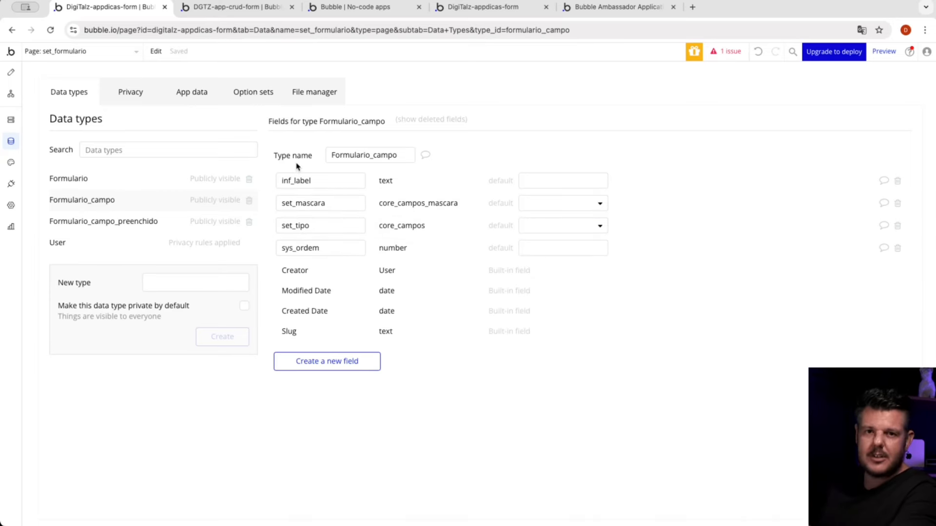
# Step: Review the option sets, examining core_boleano and each field-type option in core_campos from Texto to Address
pyautogui.click(251, 99)
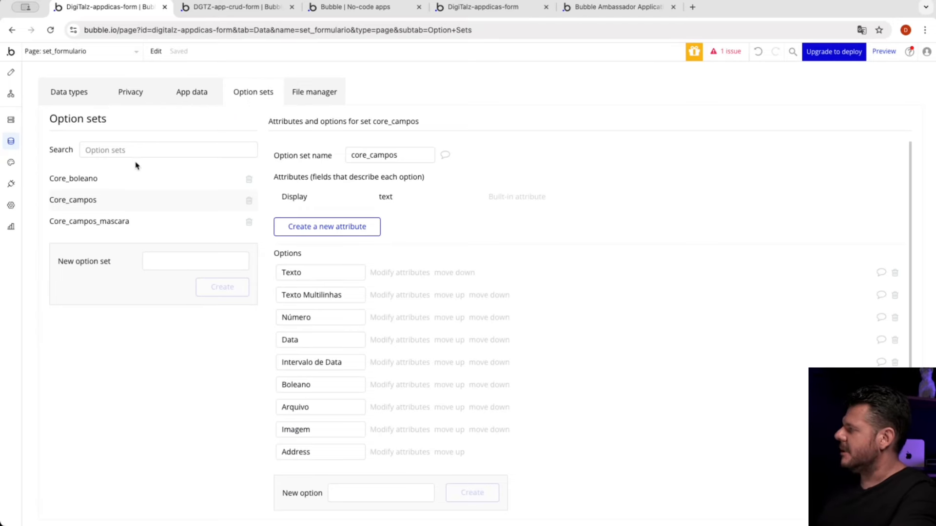
pyautogui.click(122, 178)
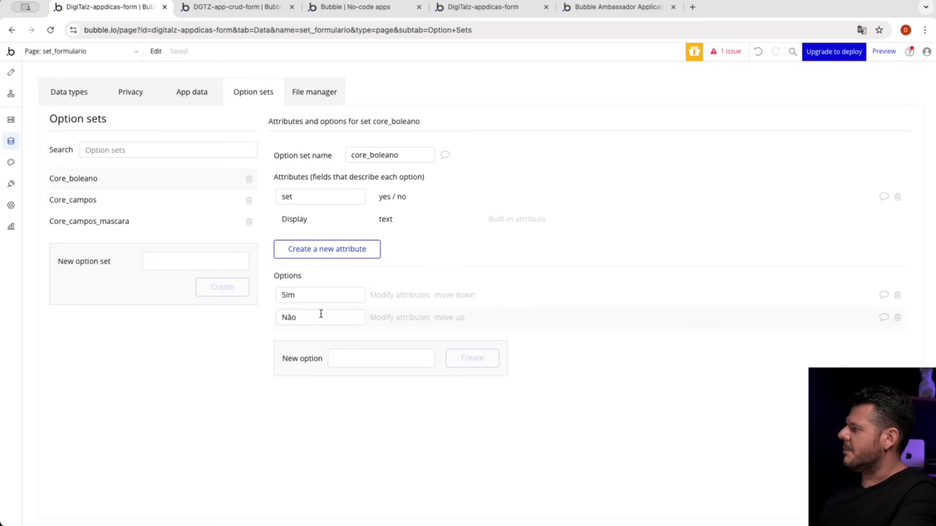
pyautogui.click(128, 210)
pyautogui.scroll(-1, 335, 283)
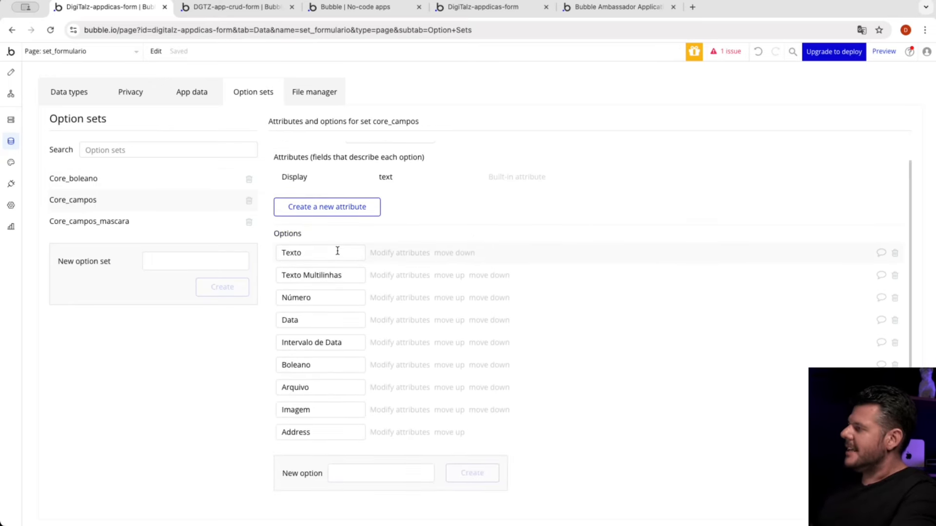
pyautogui.moveTo(337, 250)
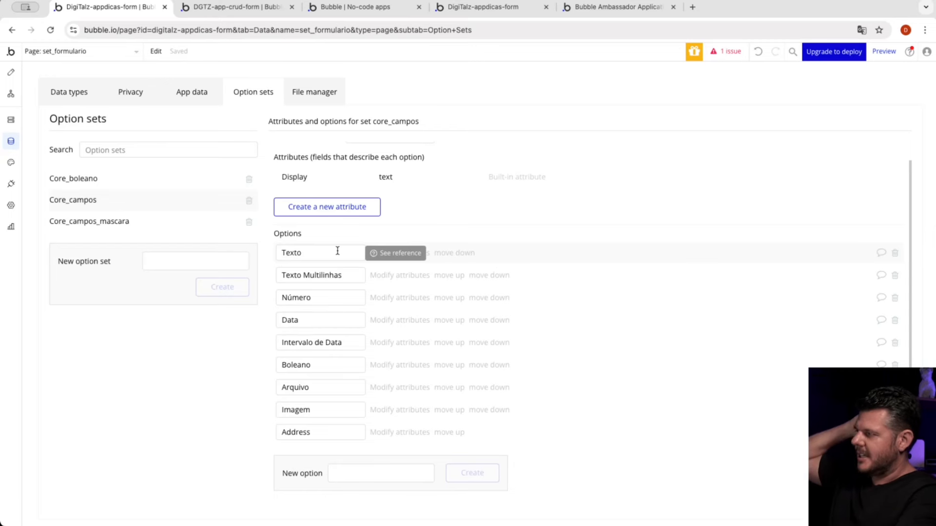
pyautogui.moveTo(338, 251); pyautogui.dragTo(287, 253)
pyautogui.moveTo(343, 274); pyautogui.dragTo(293, 278)
pyautogui.click(321, 300)
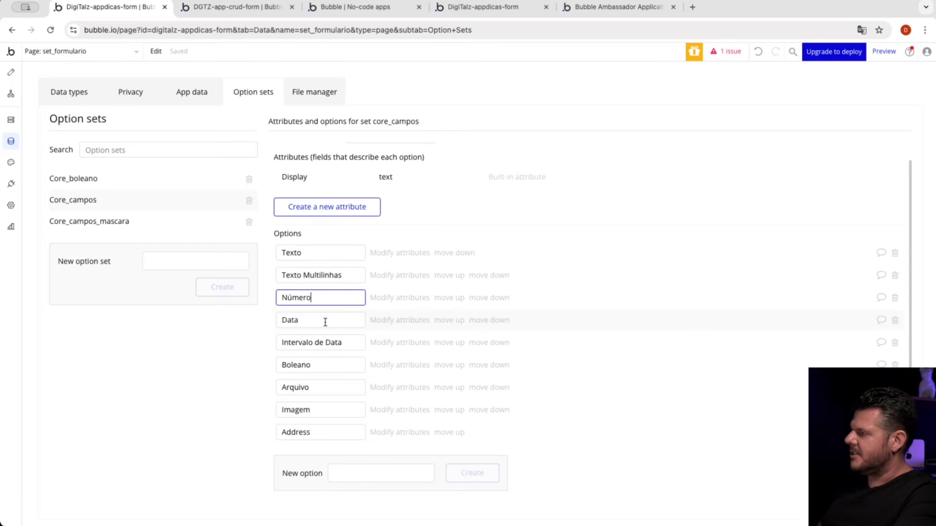
pyautogui.moveTo(325, 322); pyautogui.dragTo(284, 324)
pyautogui.moveTo(359, 344); pyautogui.dragTo(283, 343)
pyautogui.click(274, 378)
pyautogui.moveTo(316, 388); pyautogui.dragTo(264, 389)
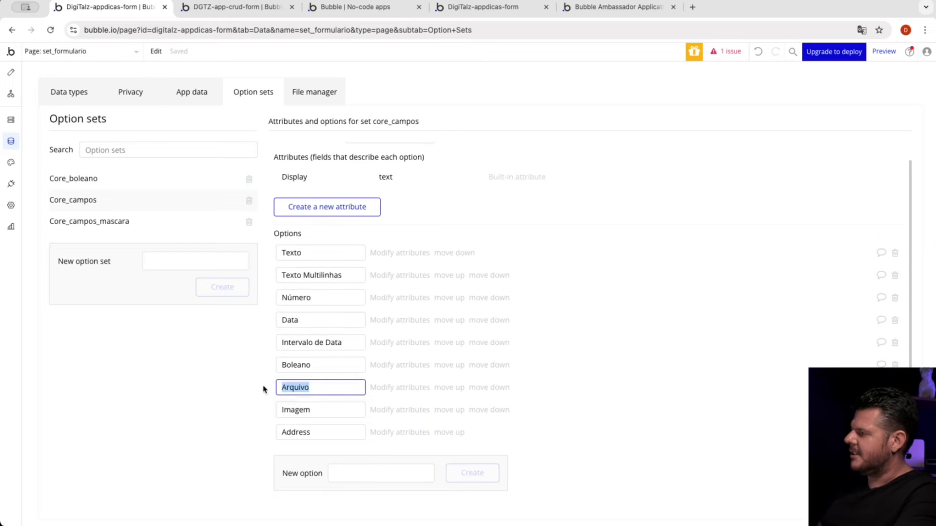
pyautogui.moveTo(327, 410); pyautogui.dragTo(273, 431)
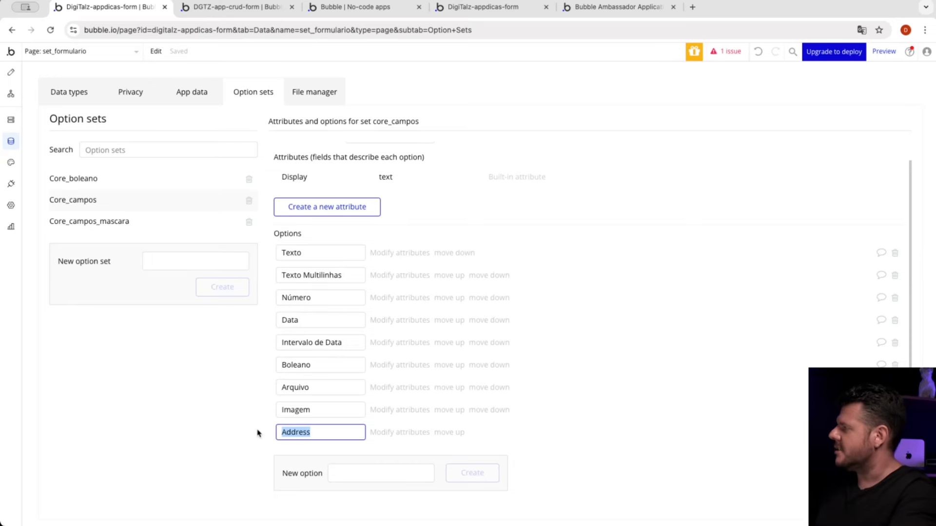
# Step: Check the field types available for a new field in the Formulario data type, including the basic types, without creating one
pyautogui.click(64, 95)
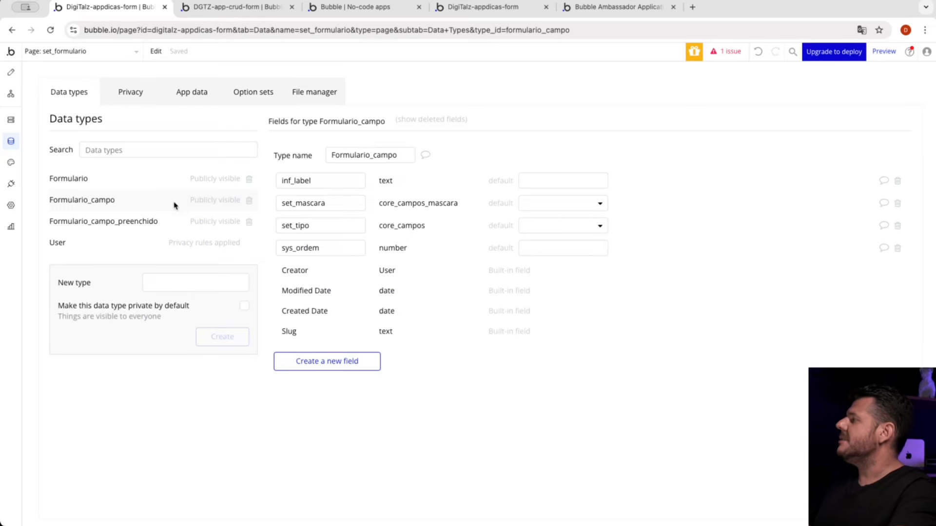
pyautogui.click(117, 186)
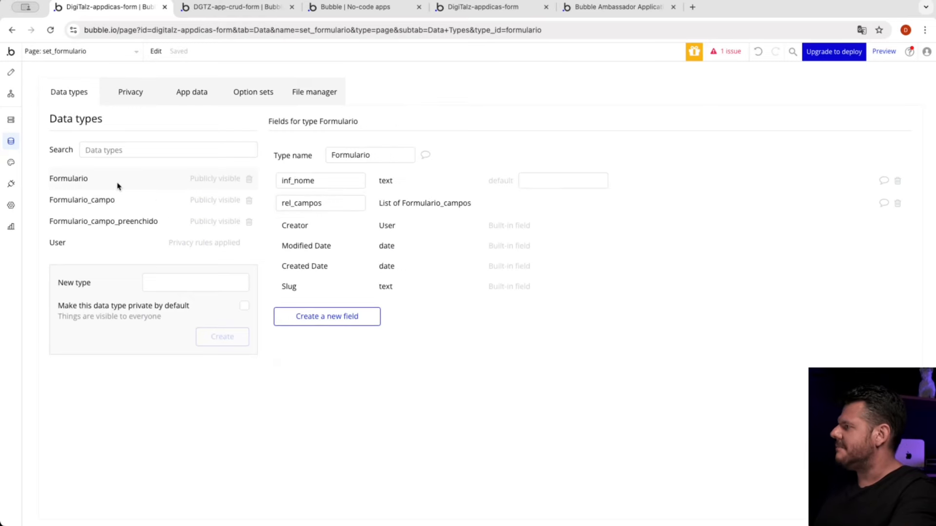
pyautogui.click(347, 314)
pyautogui.click(447, 179)
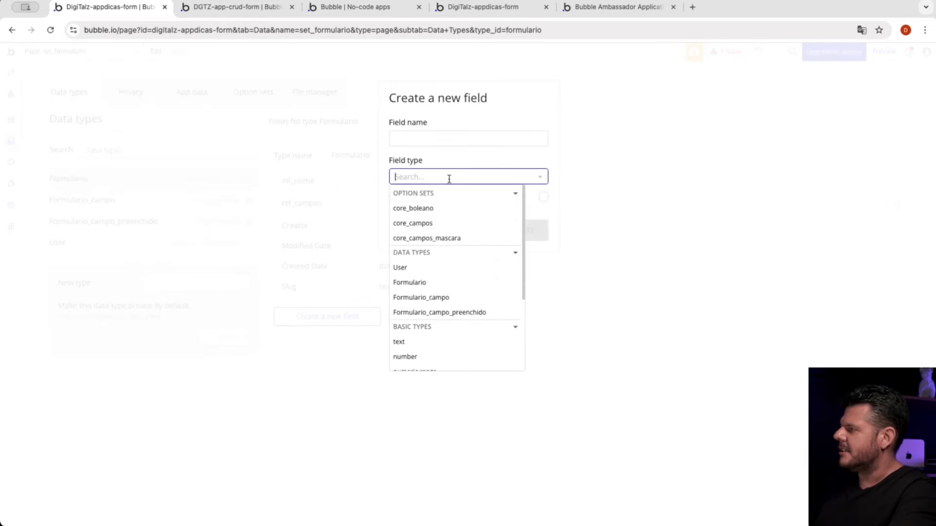
pyautogui.scroll(-3, 430, 287)
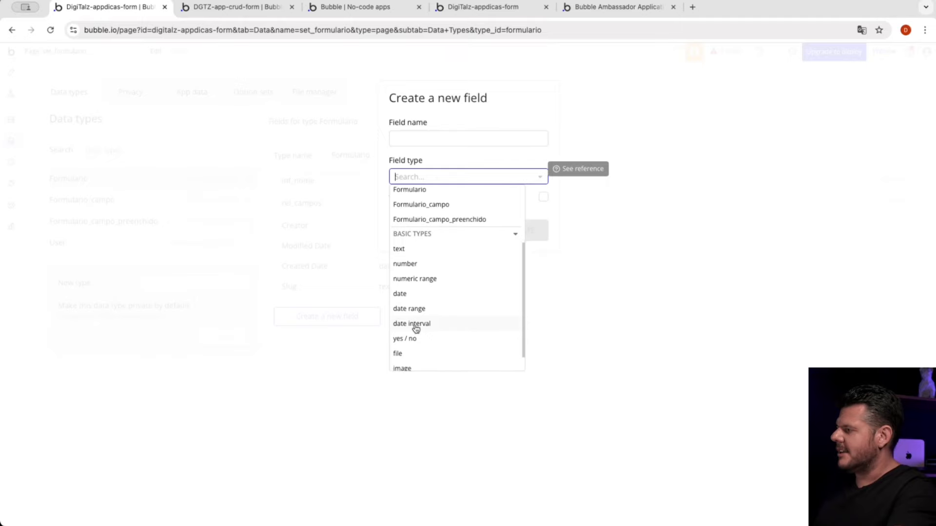
pyautogui.scroll(-1, 416, 326)
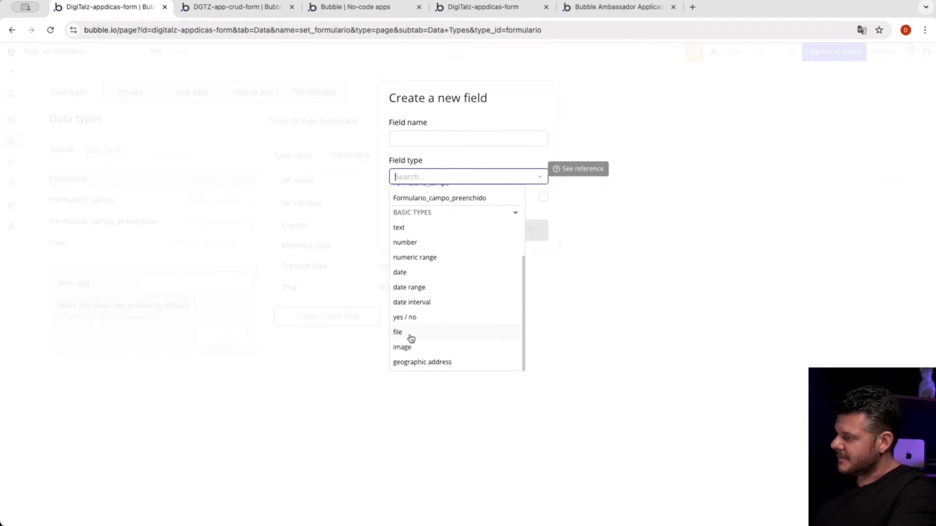
pyautogui.click(338, 366)
# Step: Review the core_campos options again, and examine the CPF/CNPJ and Telefone options of the core_campos_mascara option set
pyautogui.click(257, 96)
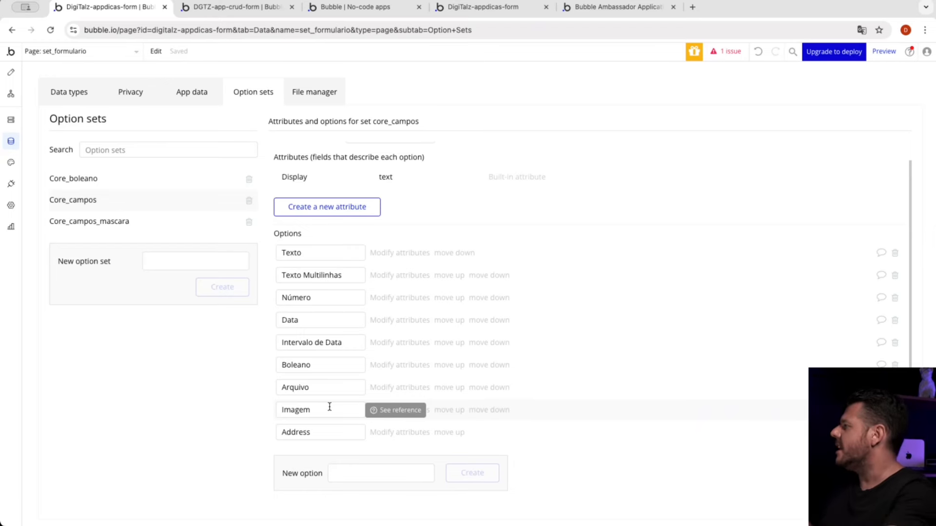
pyautogui.click(112, 229)
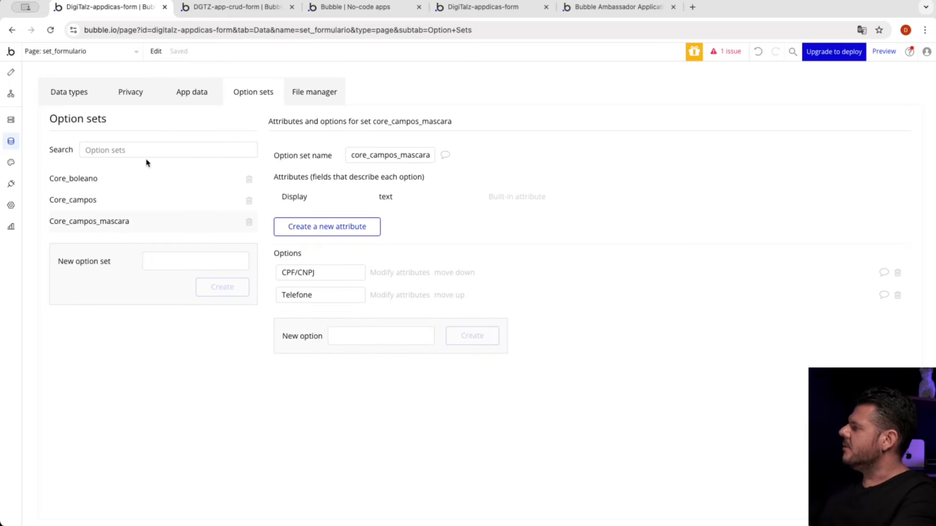
pyautogui.click(368, 154)
pyautogui.click(335, 271)
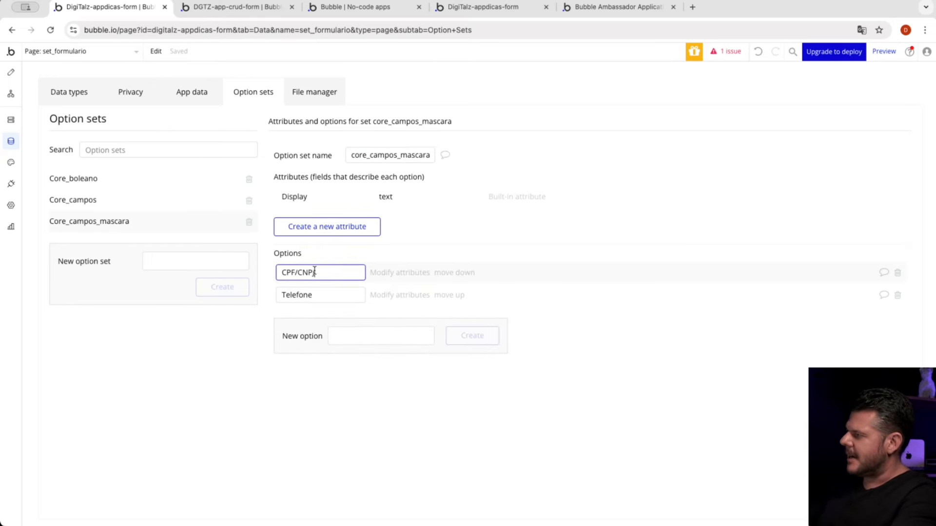
pyautogui.click(341, 295)
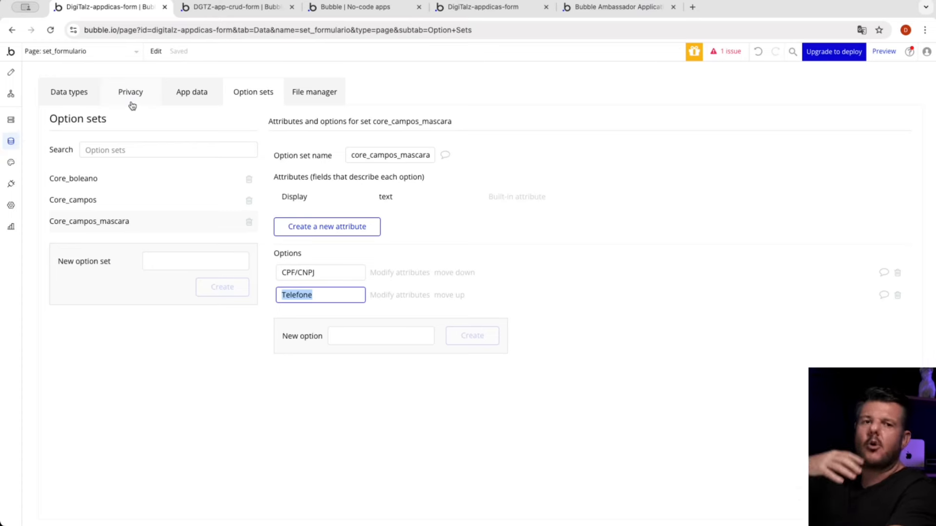
# Step: Open the set_campos page and inspect its Modelagem de Campos heading group and the surrounding g Modelos group
pyautogui.click(95, 51)
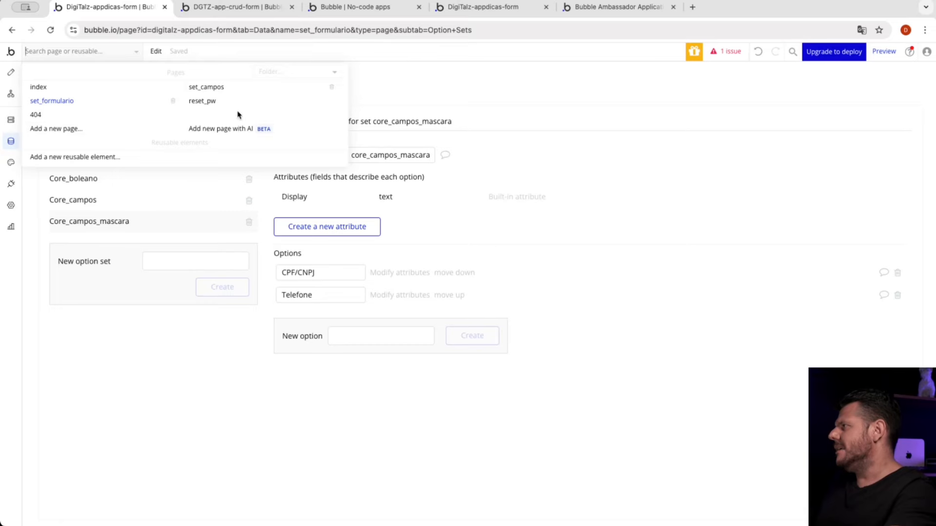
pyautogui.moveTo(238, 94)
pyautogui.click(239, 93)
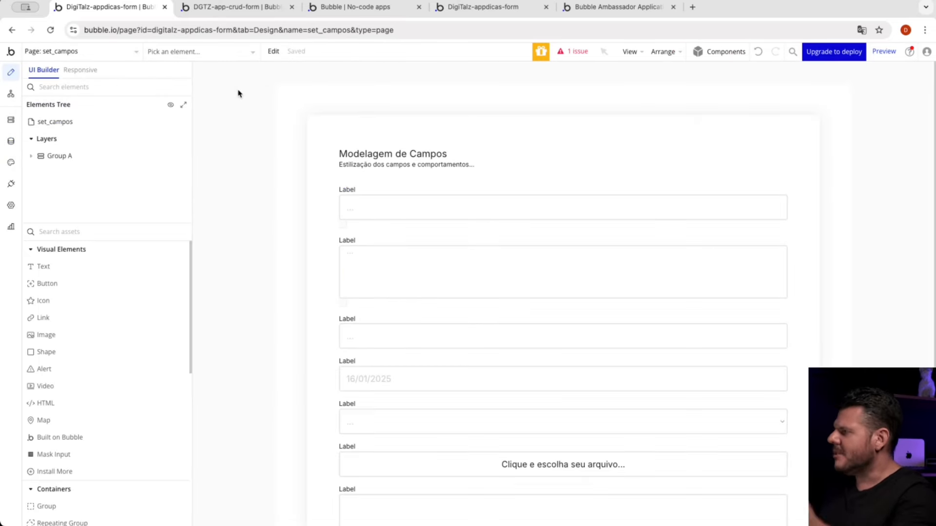
pyautogui.doubleClick(352, 152)
pyautogui.click(443, 165)
pyautogui.click(565, 128)
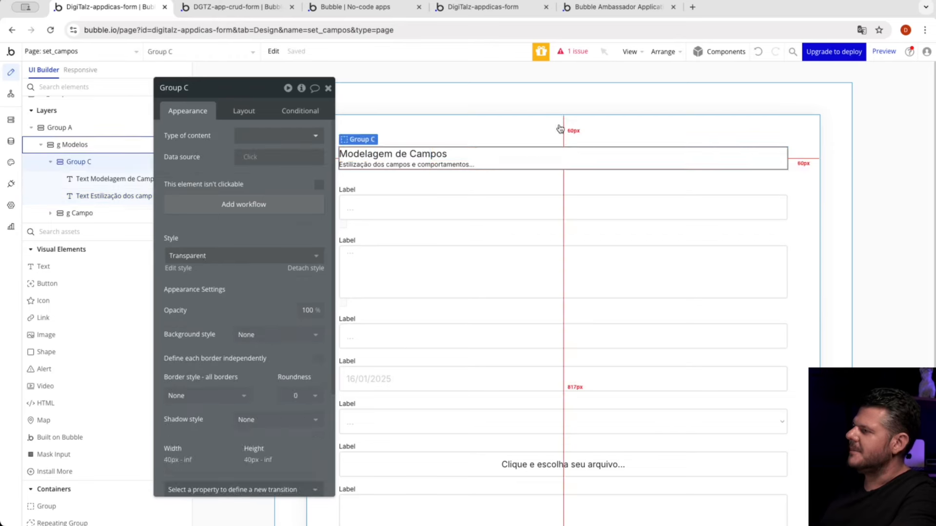
pyautogui.click(571, 124)
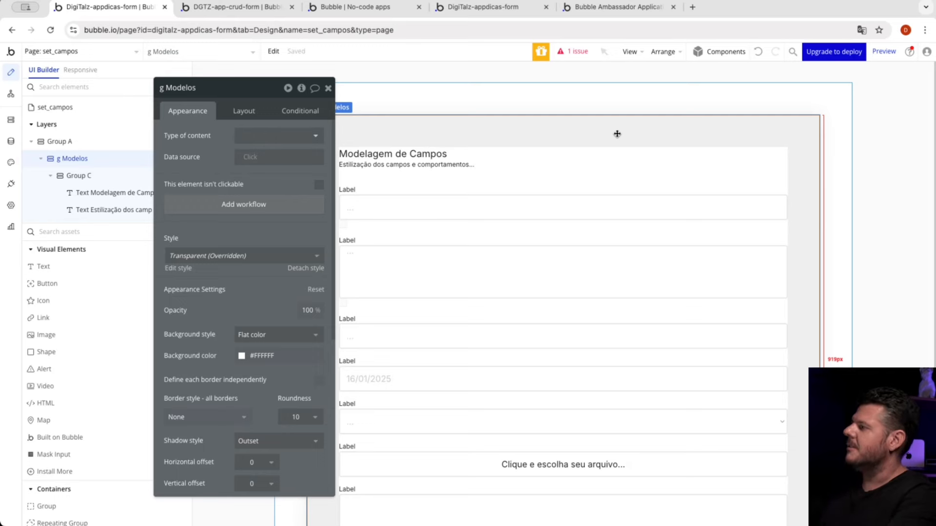
pyautogui.moveTo(280, 186); pyautogui.dragTo(248, 178)
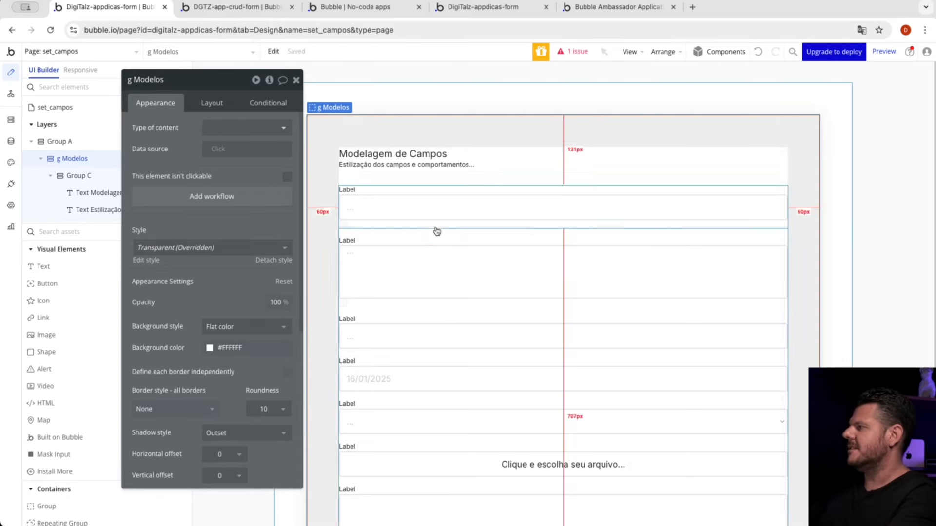
# Step: Inspect the c Texto group, its label text bound to g Campo's set_label, and its ic Texto input
pyautogui.click(401, 191)
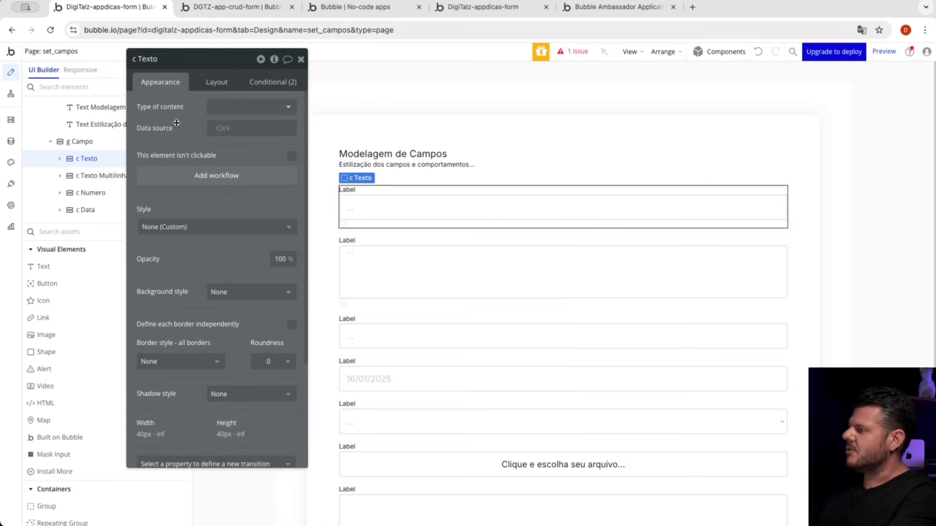
pyautogui.click(346, 191)
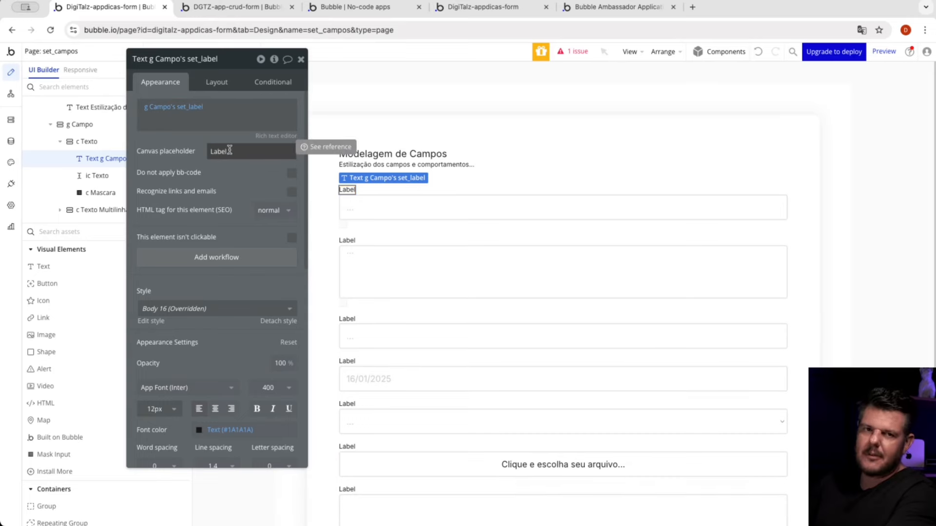
pyautogui.click(381, 219)
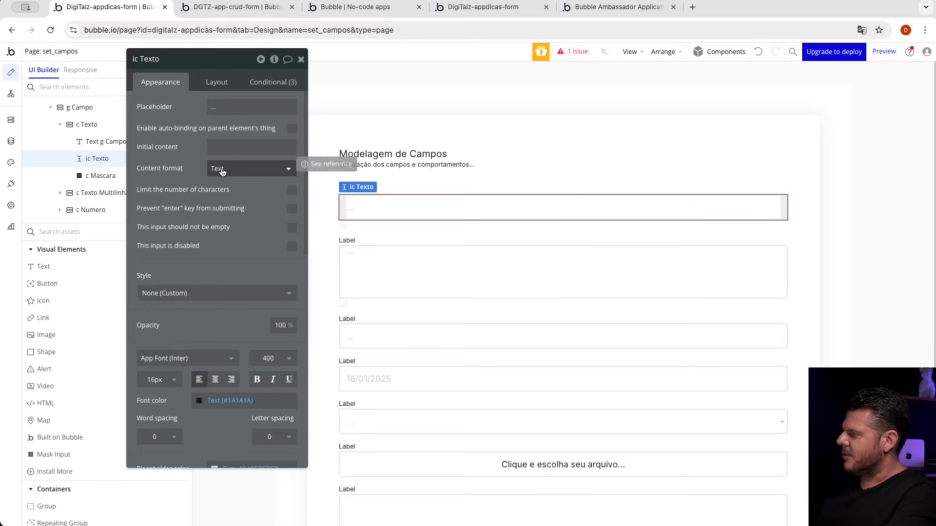
# Step: Examine the c Mascara element's settings and its Brazil Mask conditions for CPF/CNPJ, Telefone and an empty set_mascara
pyautogui.click(343, 225)
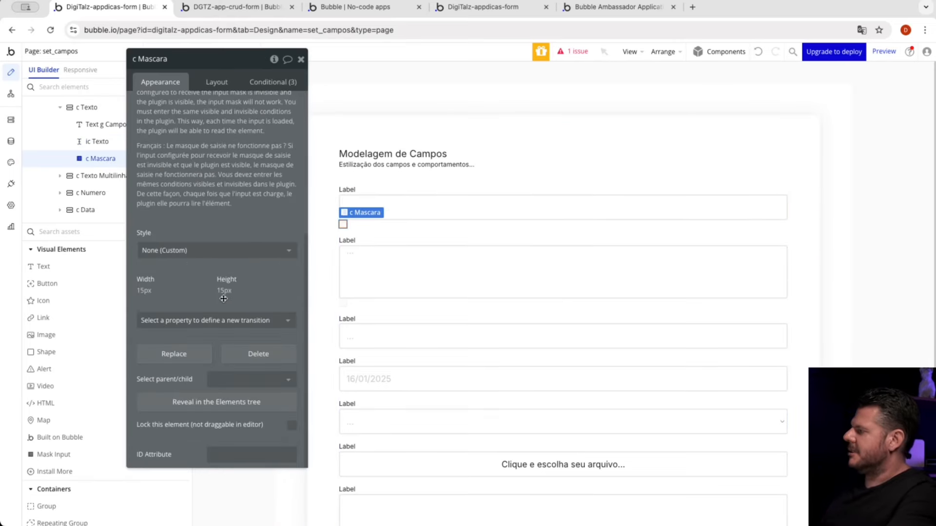
pyautogui.scroll(5, 223, 298)
pyautogui.scroll(-5, 224, 298)
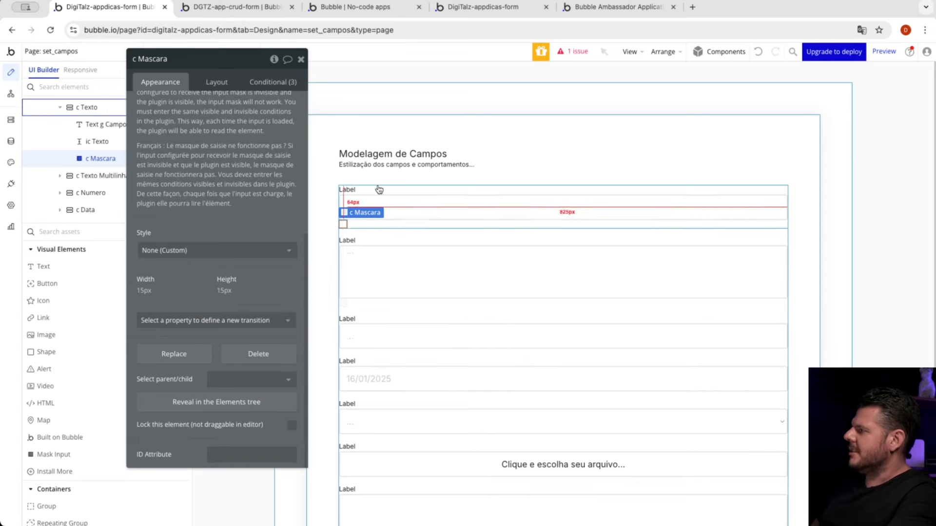
pyautogui.click(284, 84)
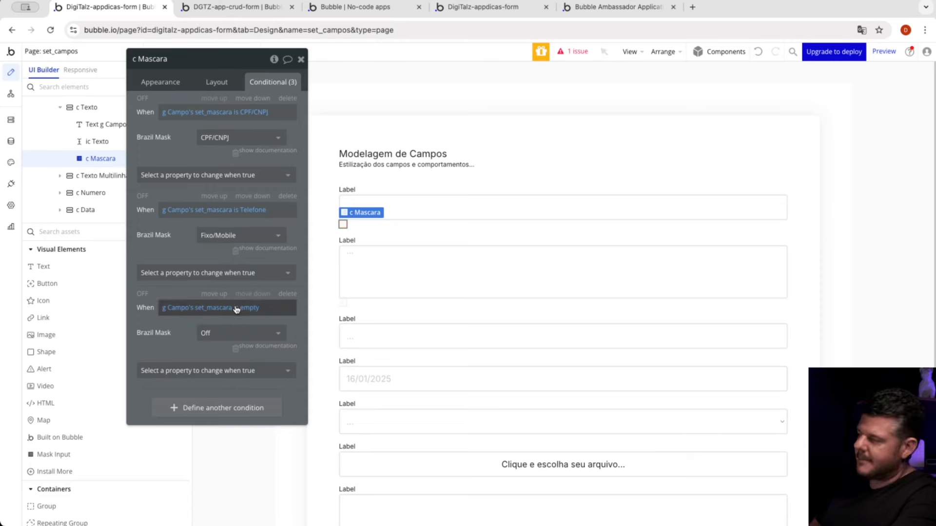
pyautogui.moveTo(174, 141); pyautogui.dragTo(717, 148)
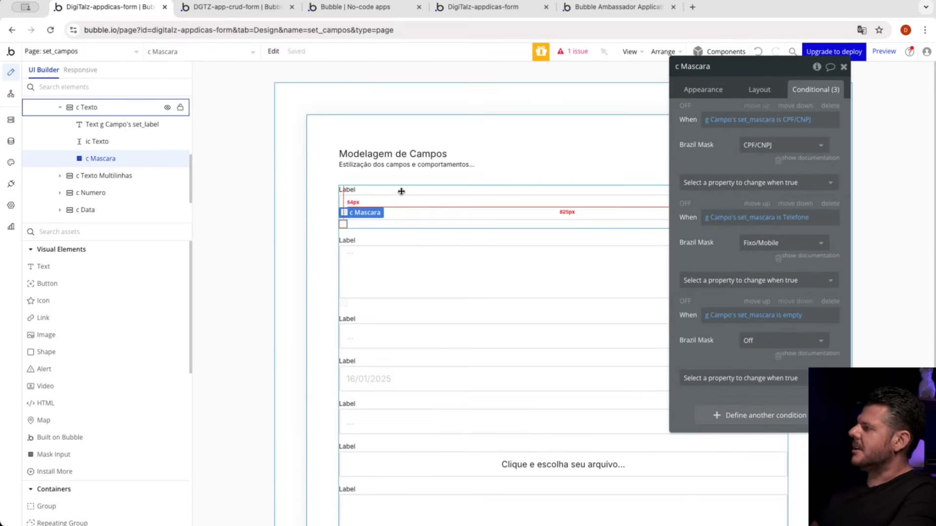
# Step: Review the set_tipo visibility conditions of the c Texto, c Texto Multilinhas, c Numero, c Data and c Boleano groups, plus the ic Boleano dropdown's conditions
pyautogui.click(398, 192)
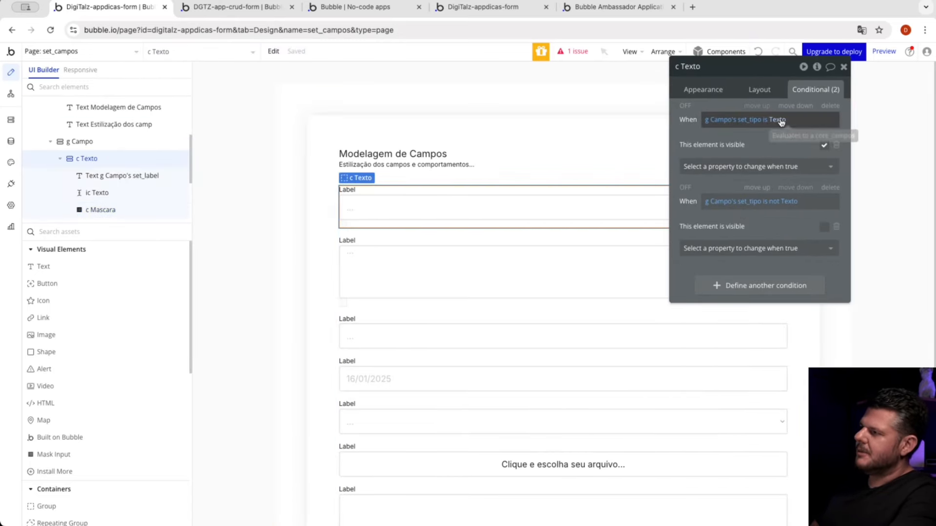
pyautogui.click(501, 241)
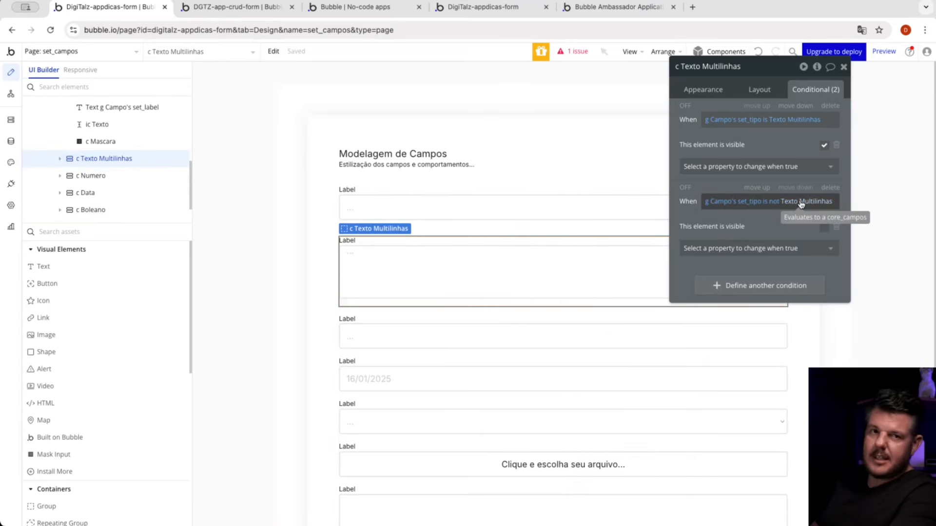
pyautogui.click(420, 321)
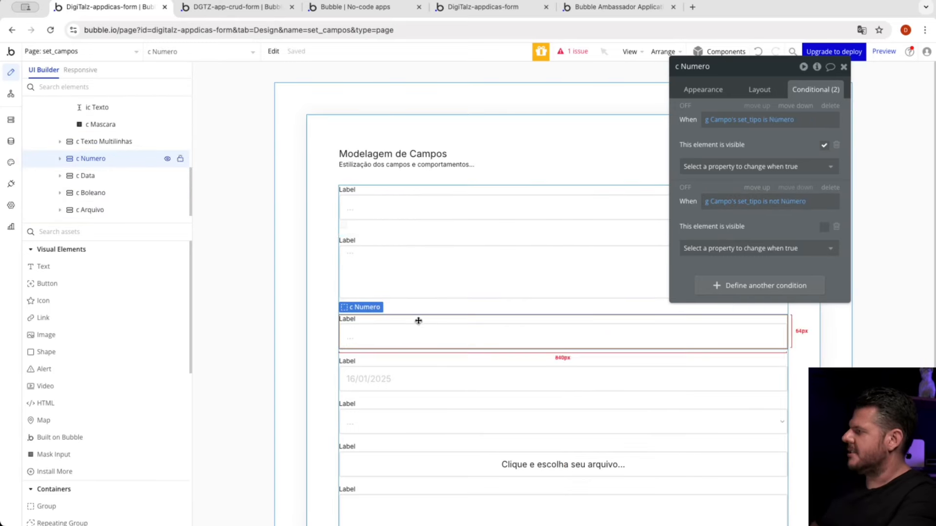
pyautogui.scroll(-3, 438, 305)
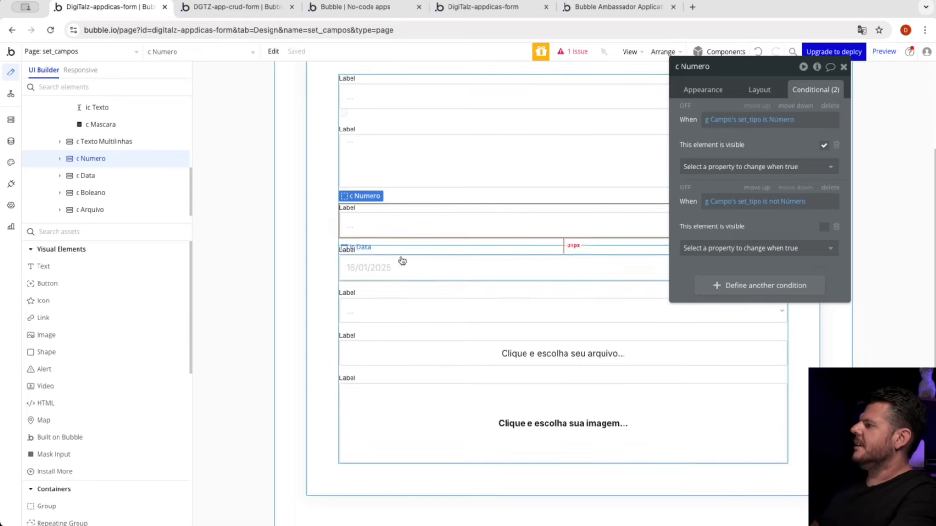
pyautogui.click(401, 251)
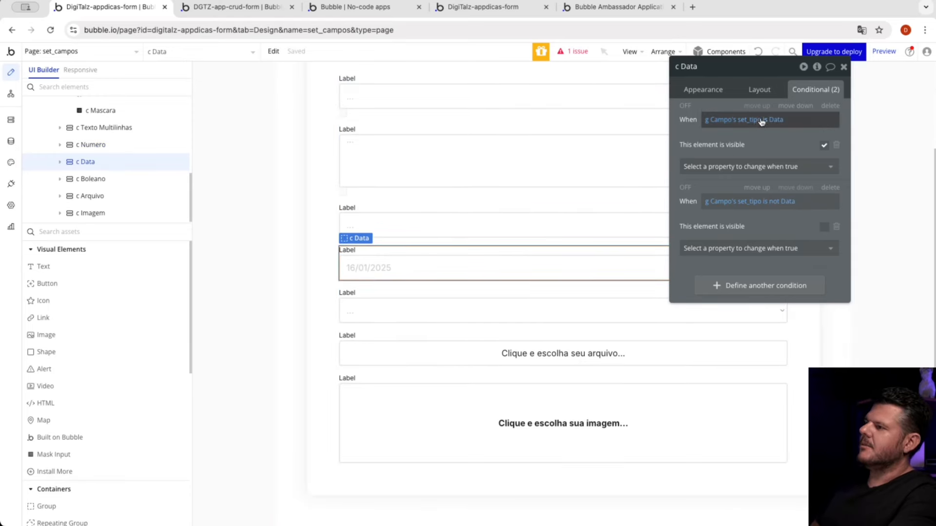
pyautogui.click(436, 292)
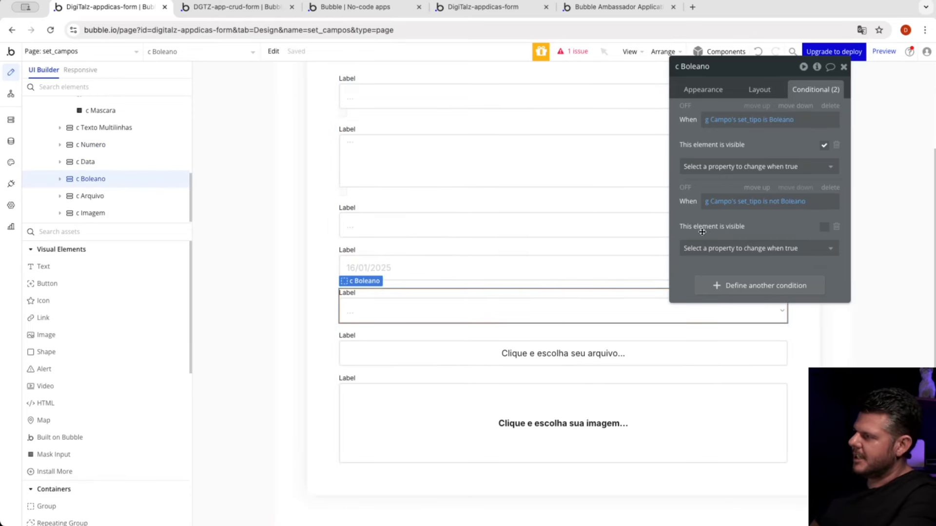
pyautogui.click(700, 312)
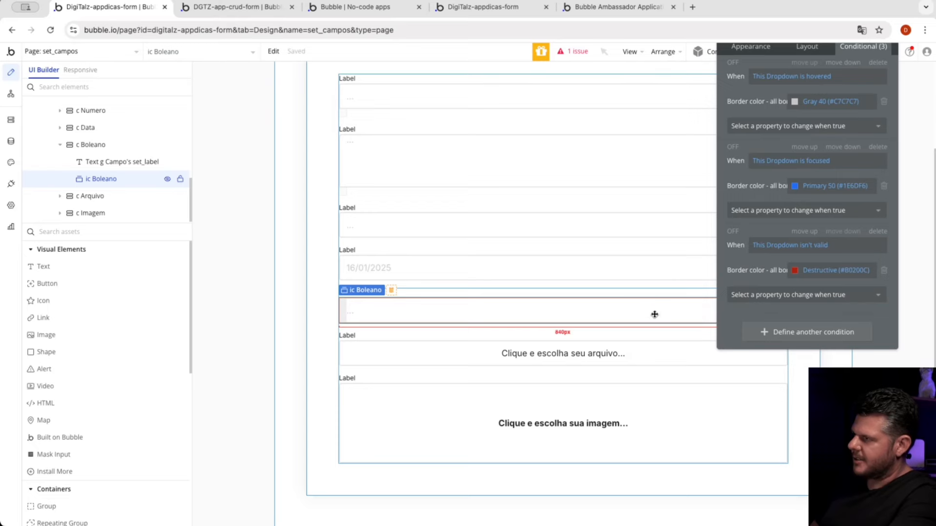
# Step: Review the conditions of the ic Arquivo uploader and the set_tipo visibility conditions of the c Arquivo and c Imagem groups
pyautogui.click(398, 355)
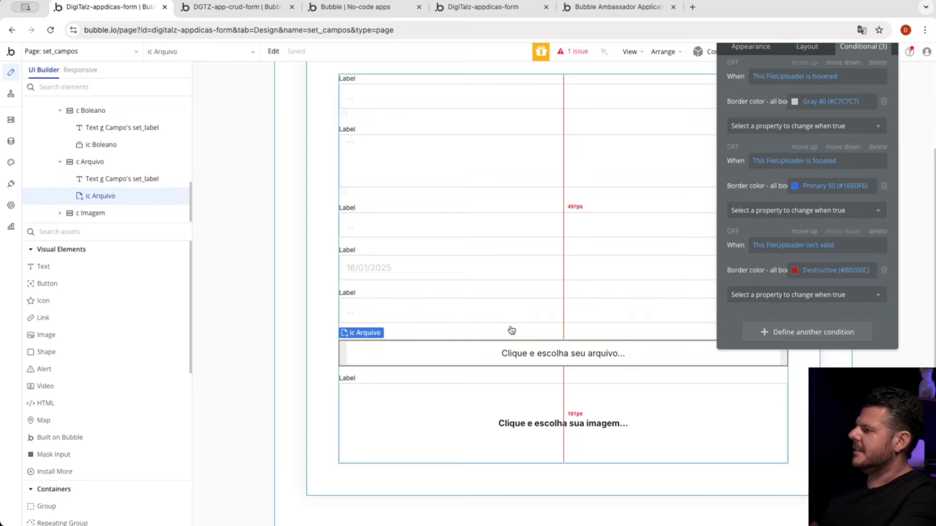
pyautogui.click(505, 334)
pyautogui.moveTo(815, 101); pyautogui.dragTo(778, 130)
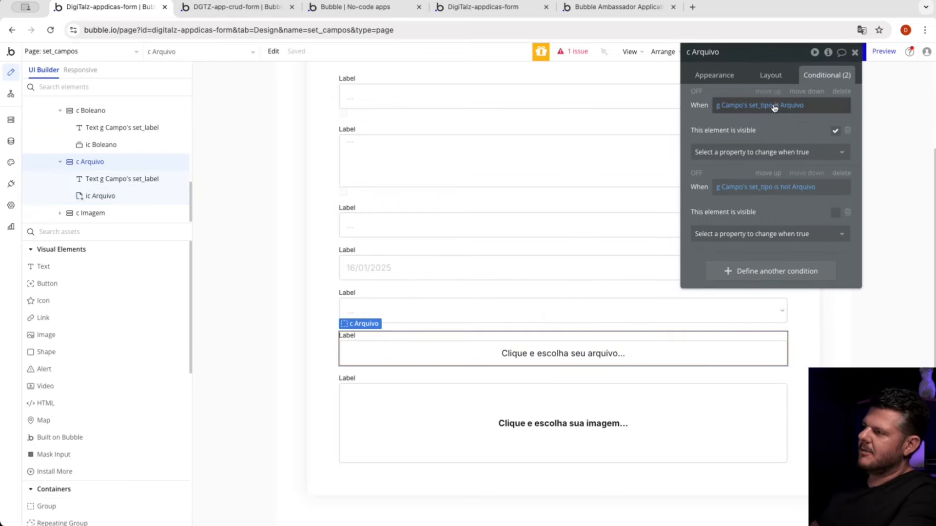
pyautogui.click(424, 381)
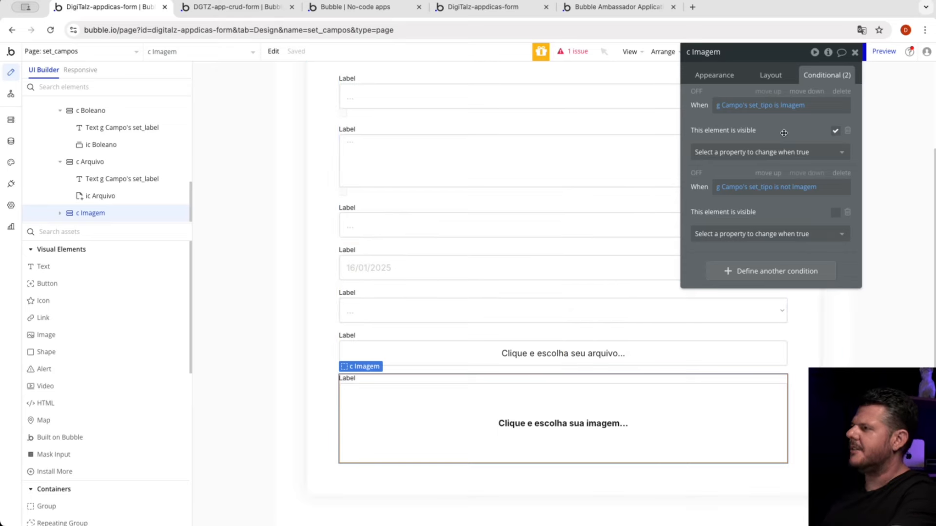
# Step: Inspect the conditions and appearance settings of the g Campo group that contains all the field models
pyautogui.moveTo(784, 133); pyautogui.dragTo(514, 266)
pyautogui.scroll(1, 779, 117)
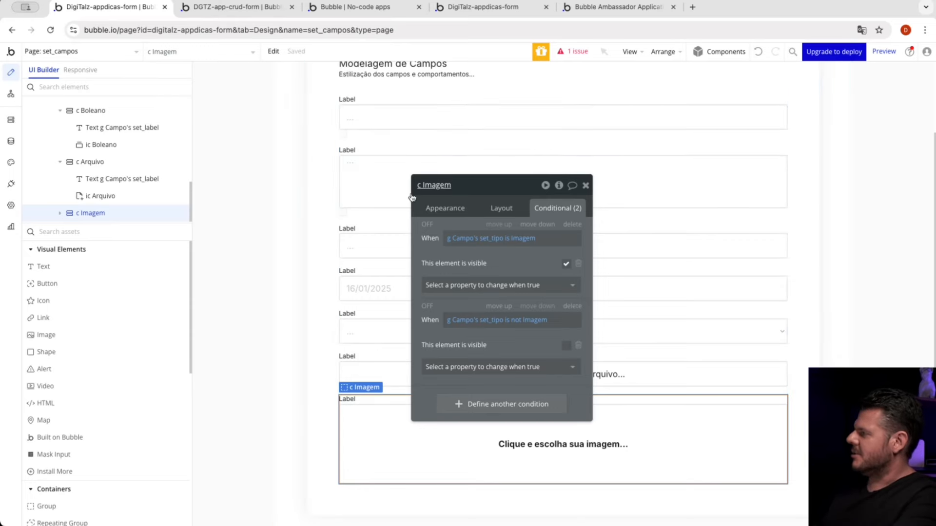
pyautogui.click(388, 142)
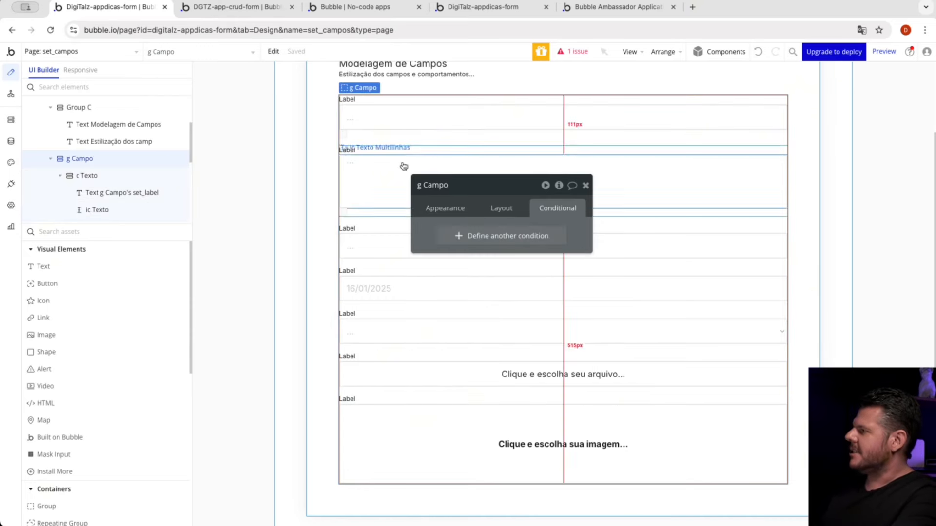
pyautogui.click(443, 205)
pyautogui.moveTo(444, 234); pyautogui.dragTo(716, 127)
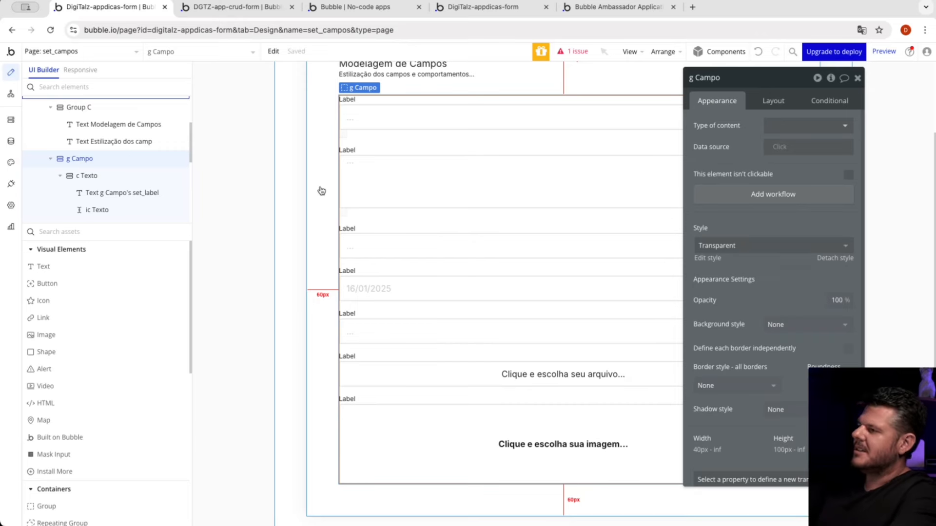
# Step: Open the set_formulario page and inspect the settings of the nc Nome input in the new form registration area
pyautogui.click(87, 52)
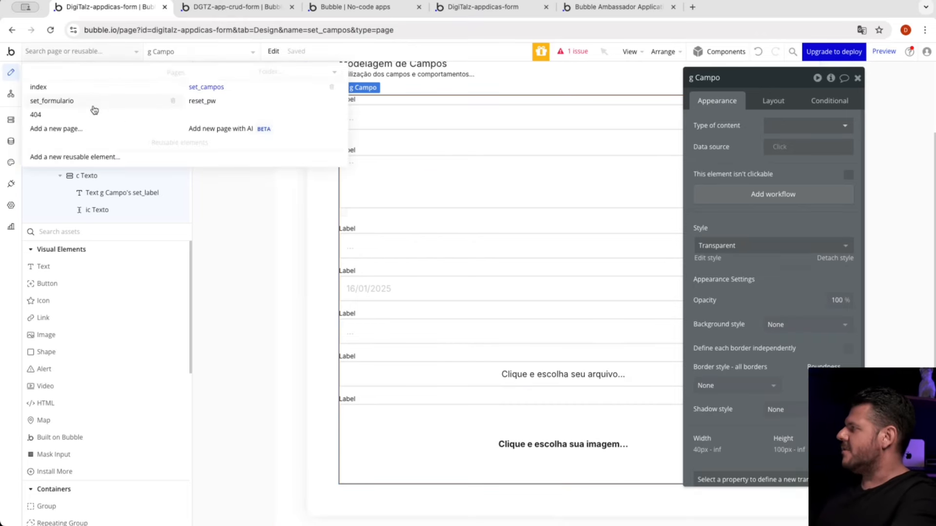
pyautogui.click(94, 109)
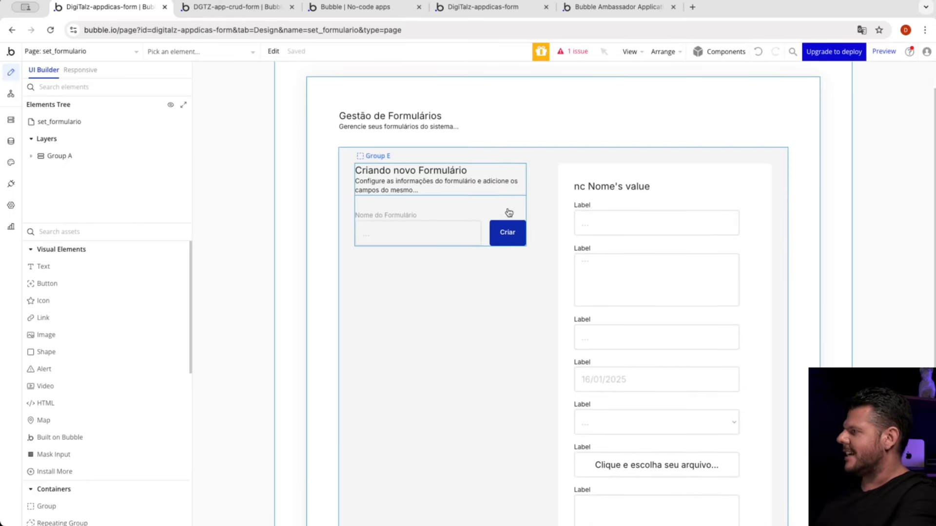
pyautogui.click(486, 230)
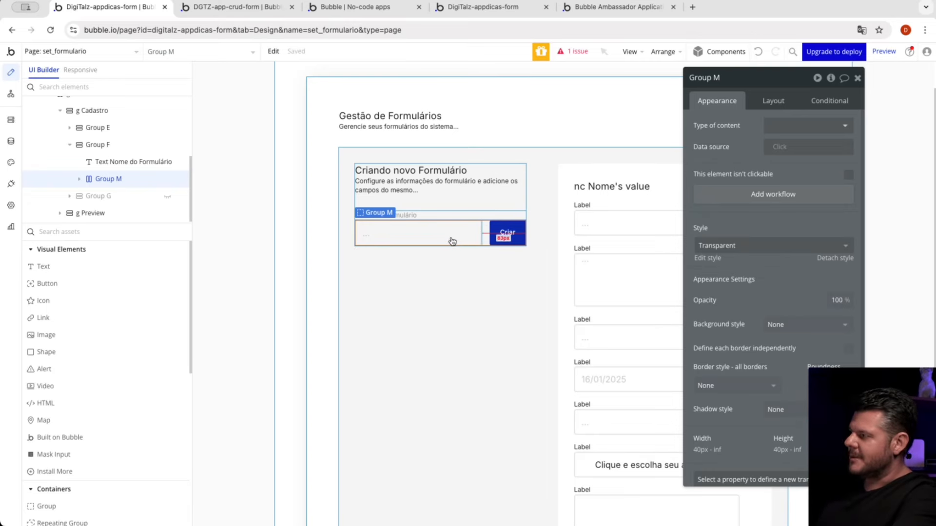
pyautogui.click(497, 234)
pyautogui.click(452, 232)
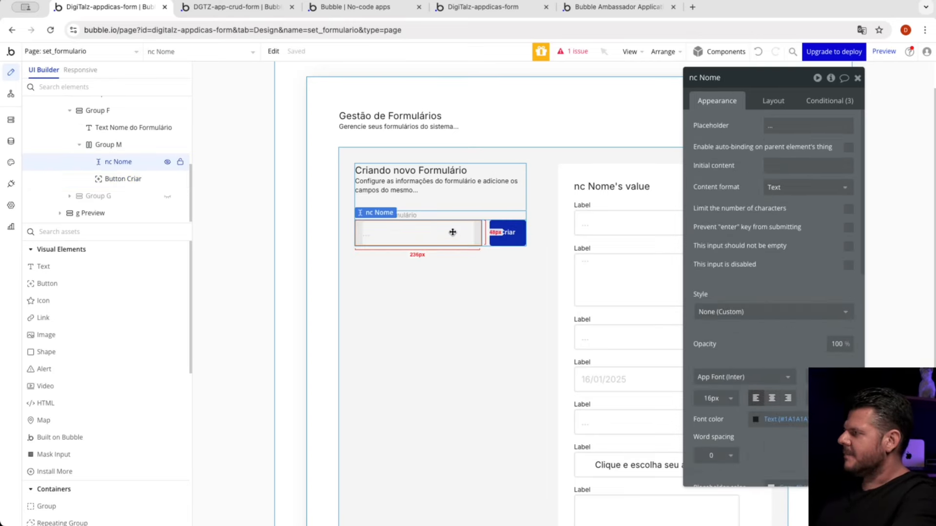
pyautogui.moveTo(712, 183); pyautogui.dragTo(692, 201)
# Step: Review the Criar button's workflow, covering the Create a new Formulario action and the Set state action on g Novo Formulario
pyautogui.click(507, 232)
pyautogui.click(729, 217)
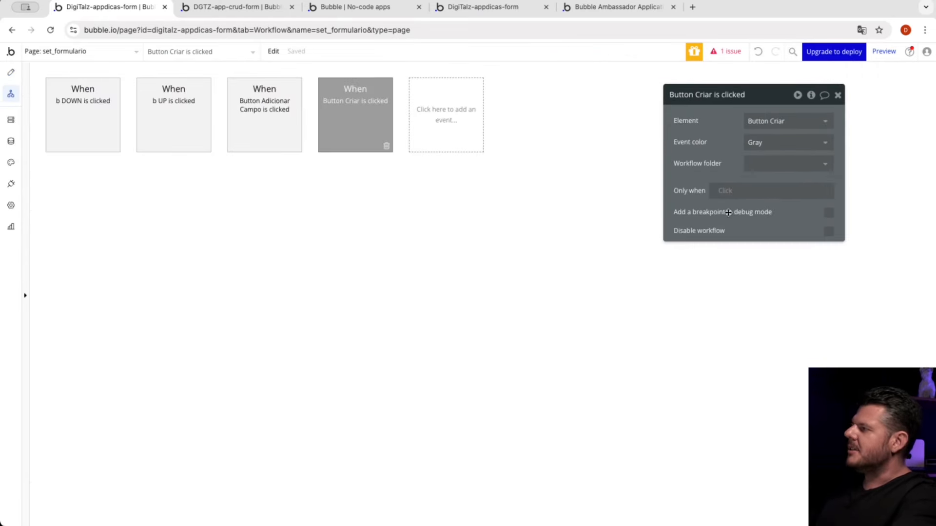
pyautogui.click(105, 193)
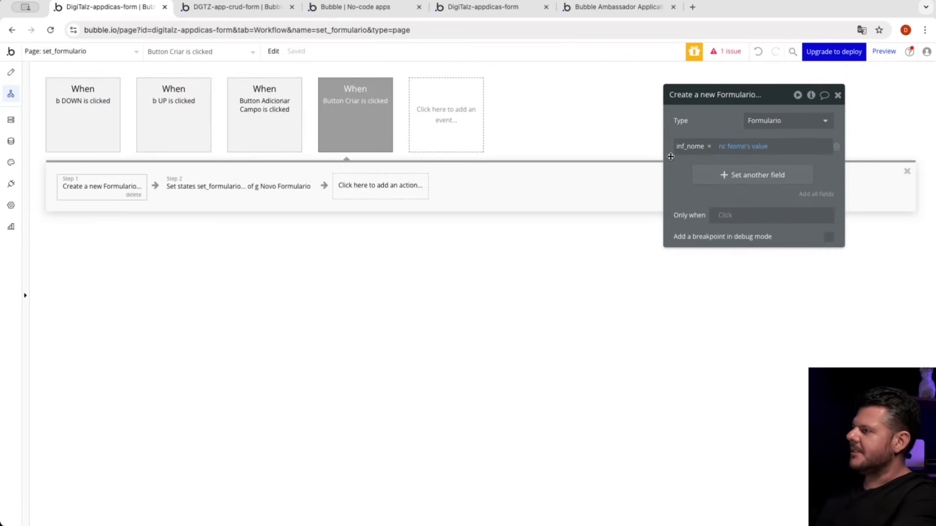
pyautogui.click(257, 195)
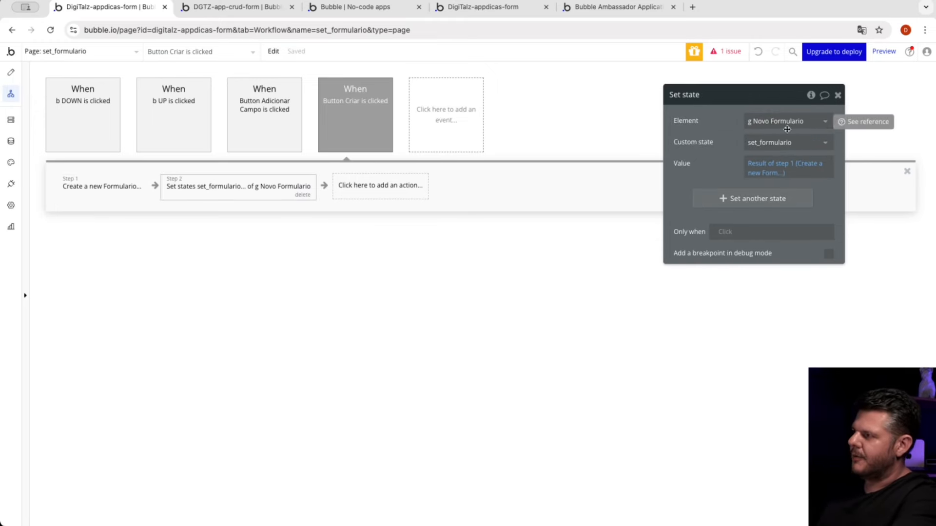
pyautogui.click(771, 142)
pyautogui.click(768, 176)
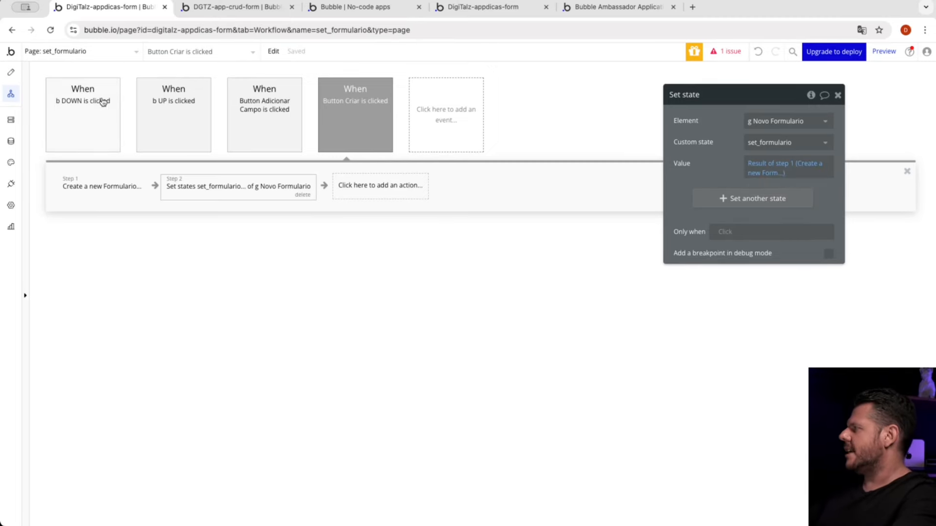
# Step: Return to the page design and examine the visibility conditions of Group G, which holds the Adicionando Campo fields
pyautogui.click(10, 72)
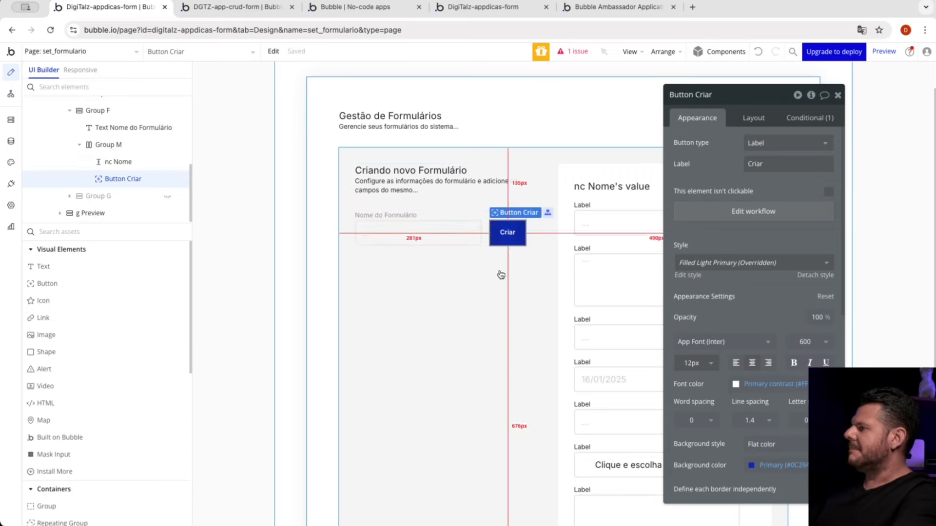
pyautogui.click(486, 216)
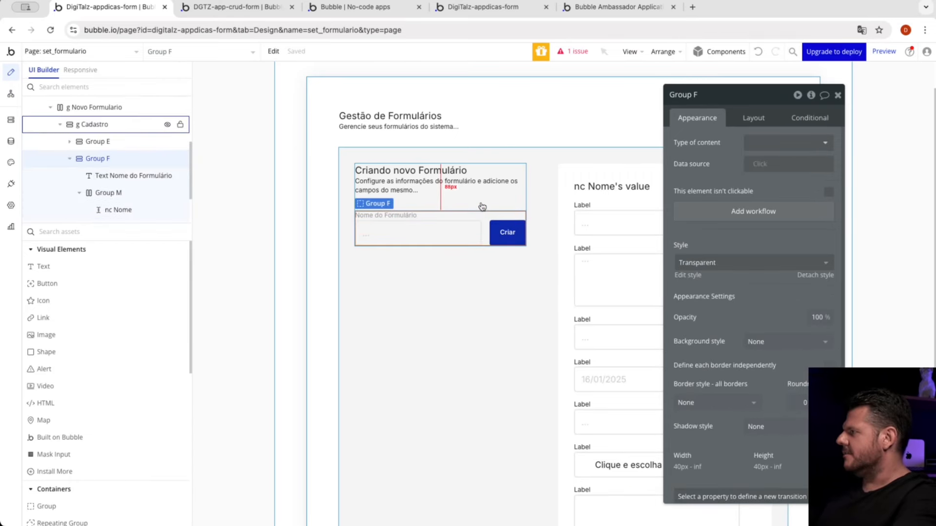
pyautogui.click(482, 206)
pyautogui.scroll(-2, 145, 211)
pyautogui.scroll(-2, 145, 211)
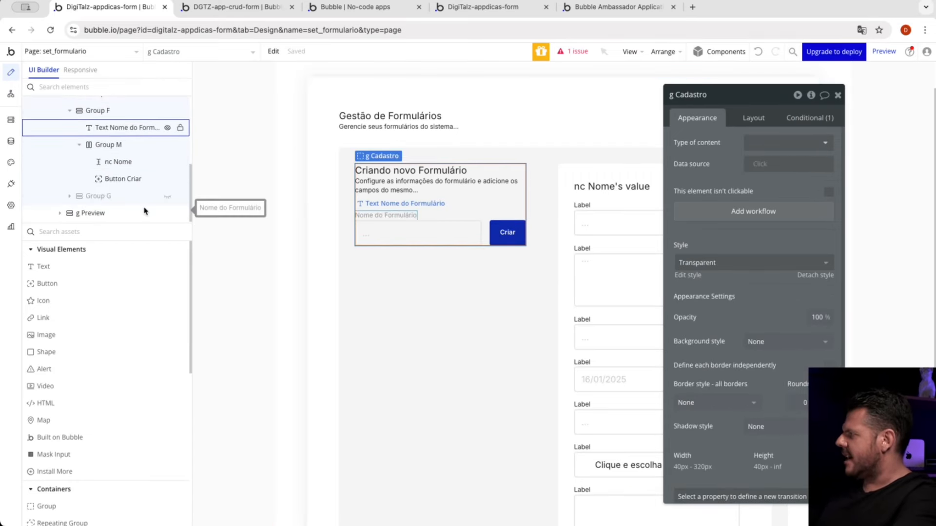
pyautogui.click(131, 197)
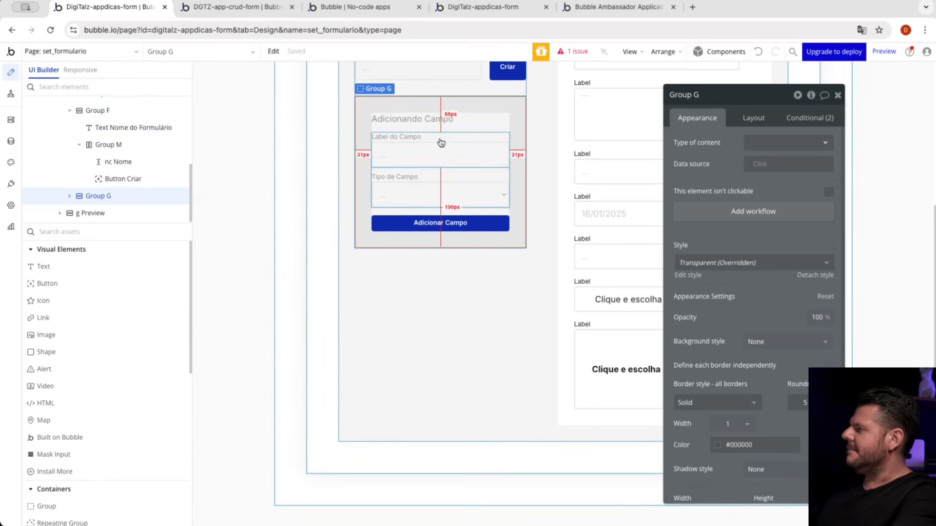
pyautogui.click(459, 106)
pyautogui.click(493, 112)
pyautogui.click(809, 117)
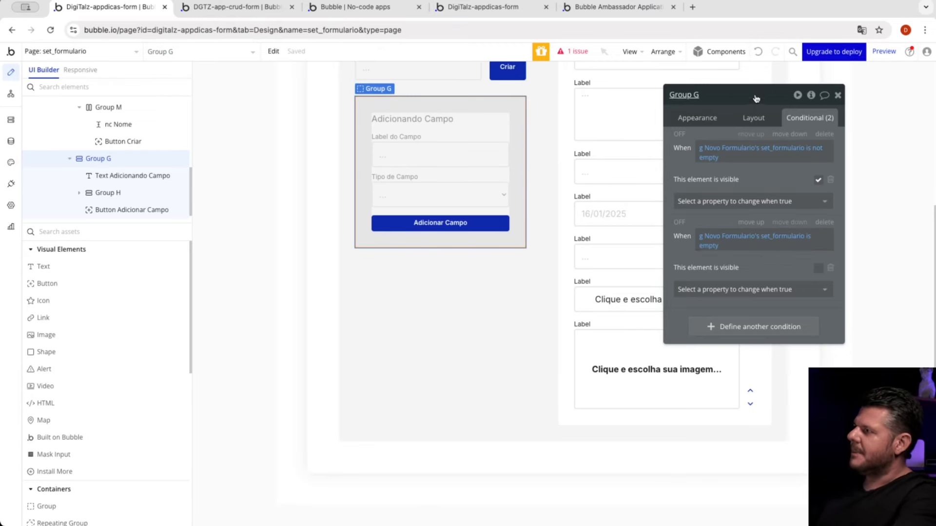
pyautogui.moveTo(753, 96); pyautogui.dragTo(257, 146)
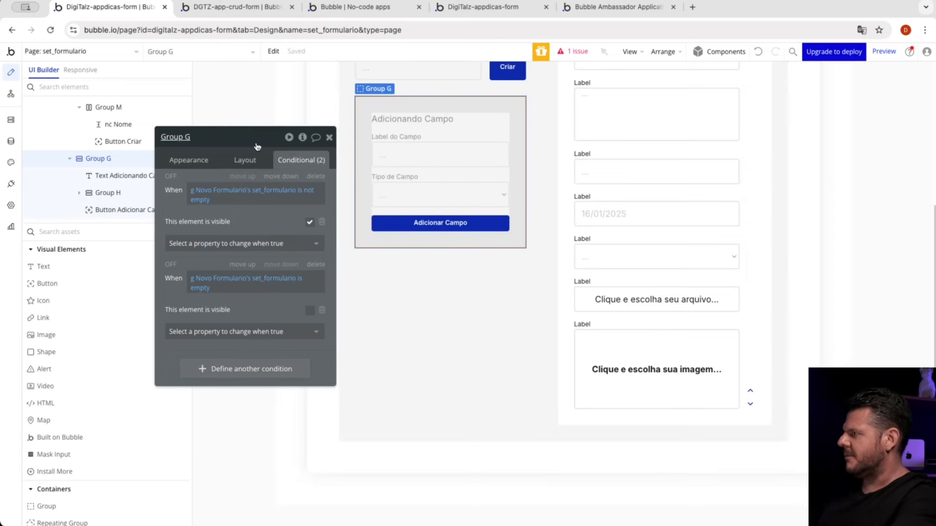
# Step: Inspect the nc Label input's conditions and the nc Tipo dropdown's type of choices and choices source
pyautogui.click(419, 159)
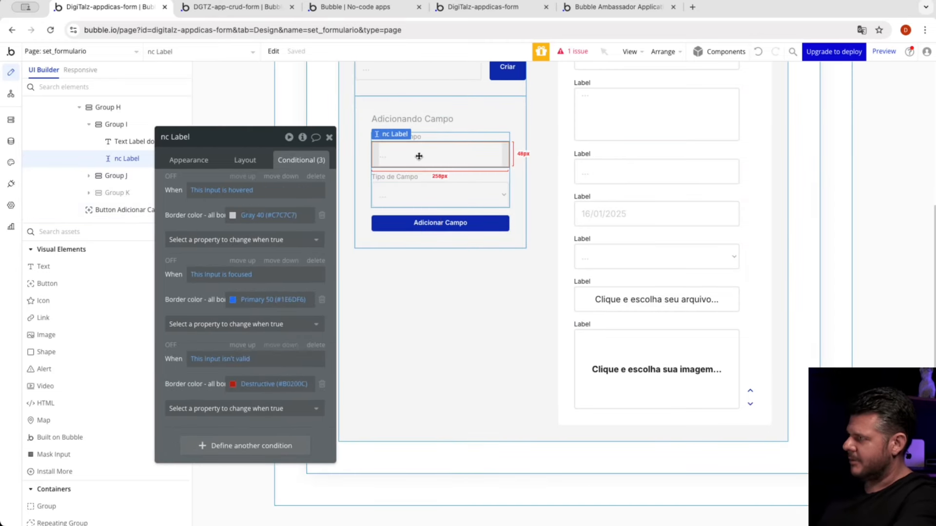
pyautogui.click(418, 193)
pyautogui.click(188, 159)
pyautogui.moveTo(202, 271); pyautogui.dragTo(179, 213)
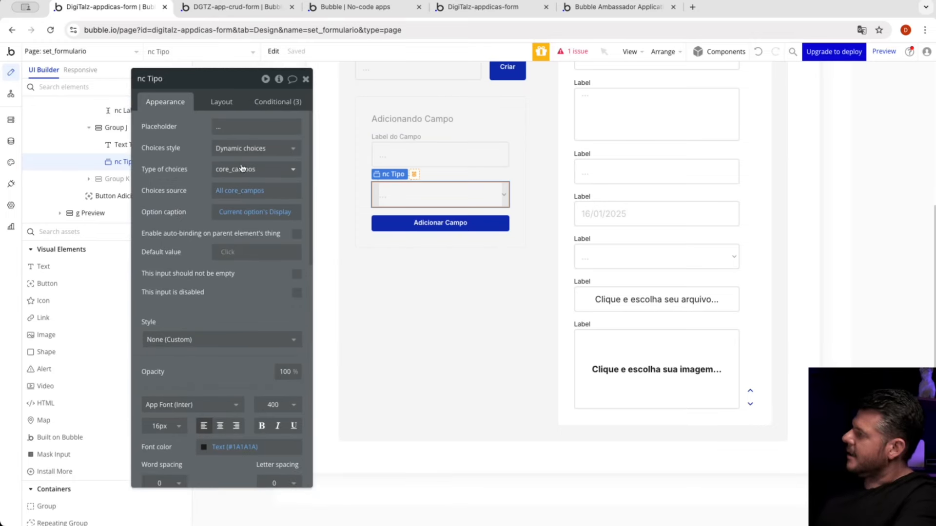
pyautogui.click(234, 192)
pyautogui.click(204, 193)
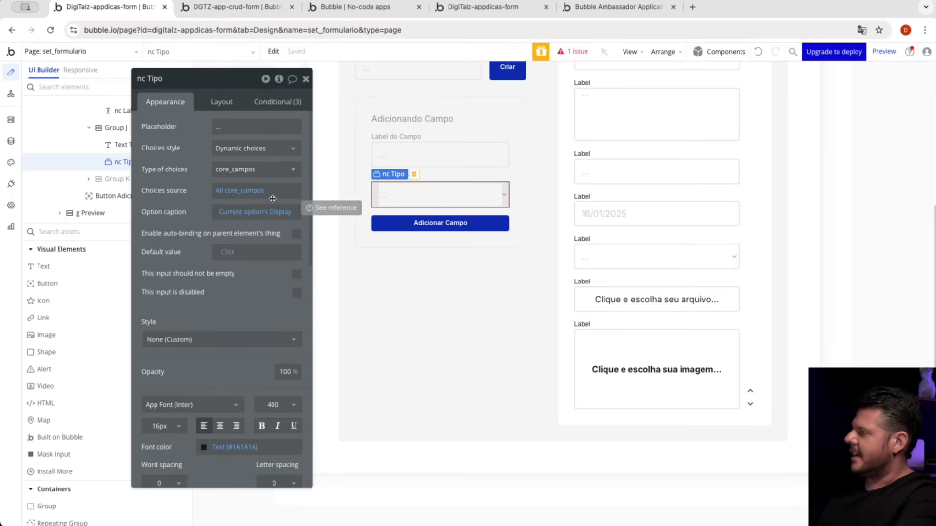
# Step: Reveal the Máscara group, Group K, and review its visibility condition and the nc Mascara dropdown's choice settings
pyautogui.click(411, 212)
pyautogui.moveTo(170, 79); pyautogui.dragTo(233, 83)
pyautogui.scroll(3, 121, 146)
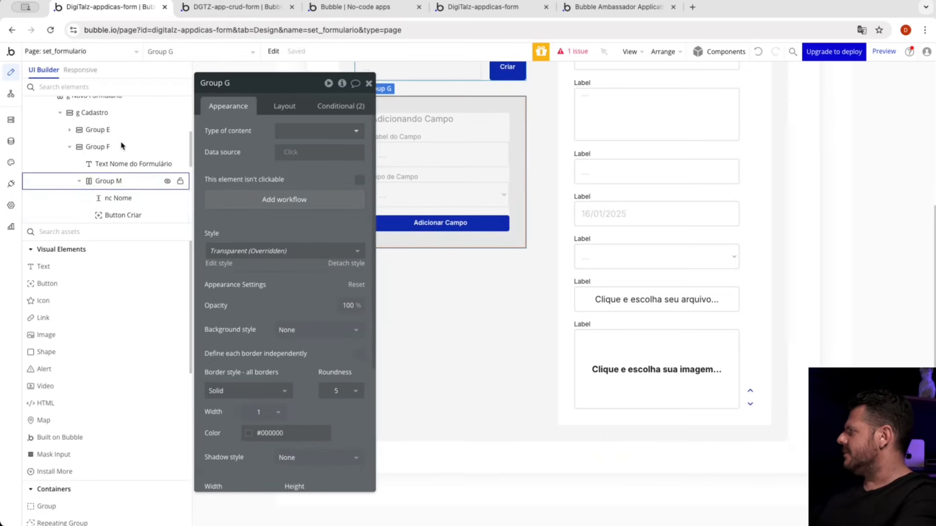
pyautogui.click(457, 184)
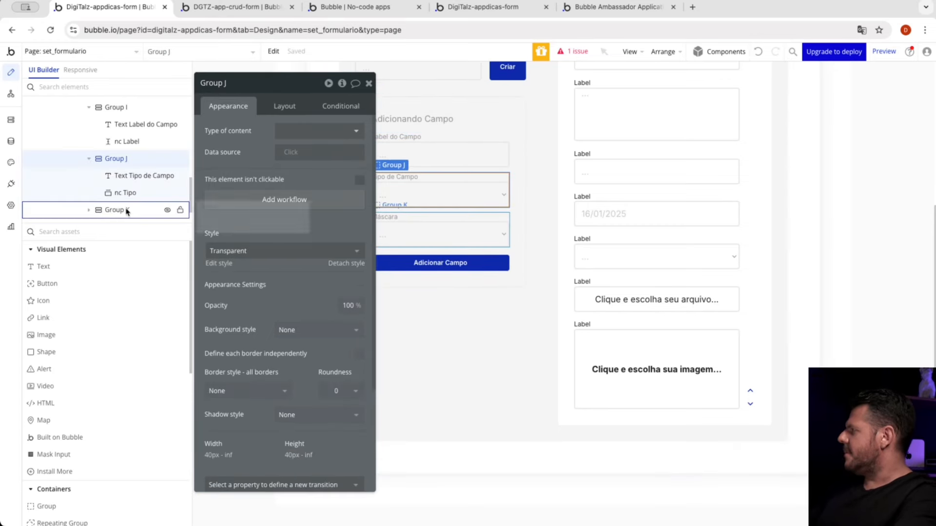
pyautogui.click(167, 210)
pyautogui.click(341, 107)
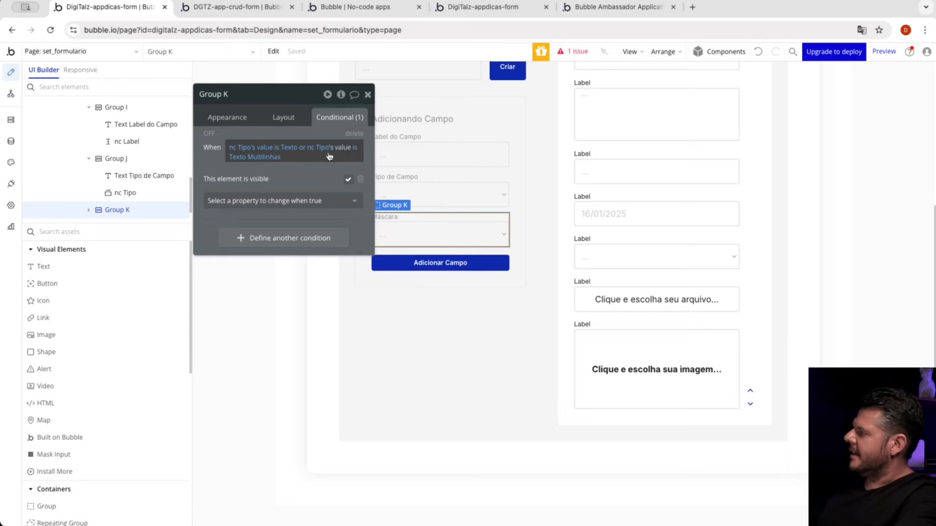
pyautogui.moveTo(299, 179); pyautogui.dragTo(266, 181)
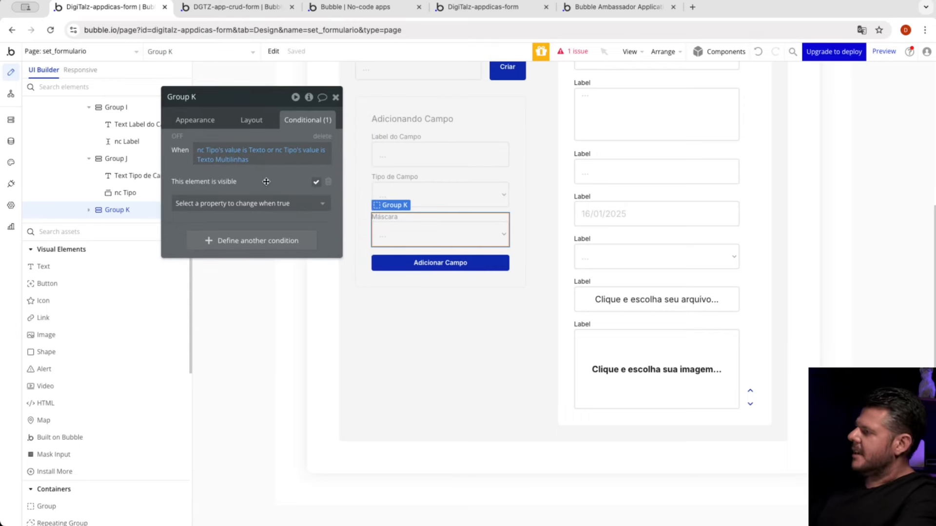
pyautogui.click(413, 233)
pyautogui.click(209, 121)
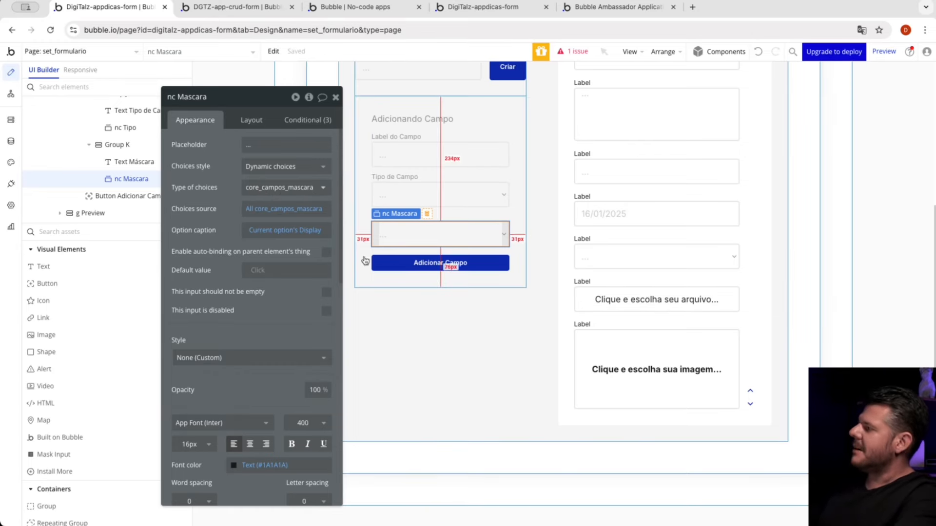
# Step: Open the Adicionar Campo button's workflow and examine the field mappings in the Create a new Formulario_campo action, including the sys_ordem expression
pyautogui.click(435, 262)
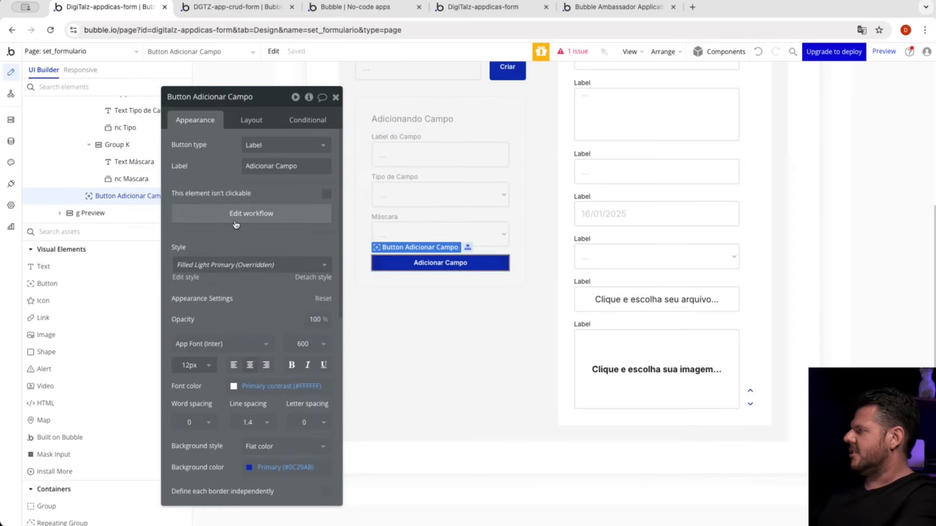
pyautogui.click(236, 214)
pyautogui.click(120, 187)
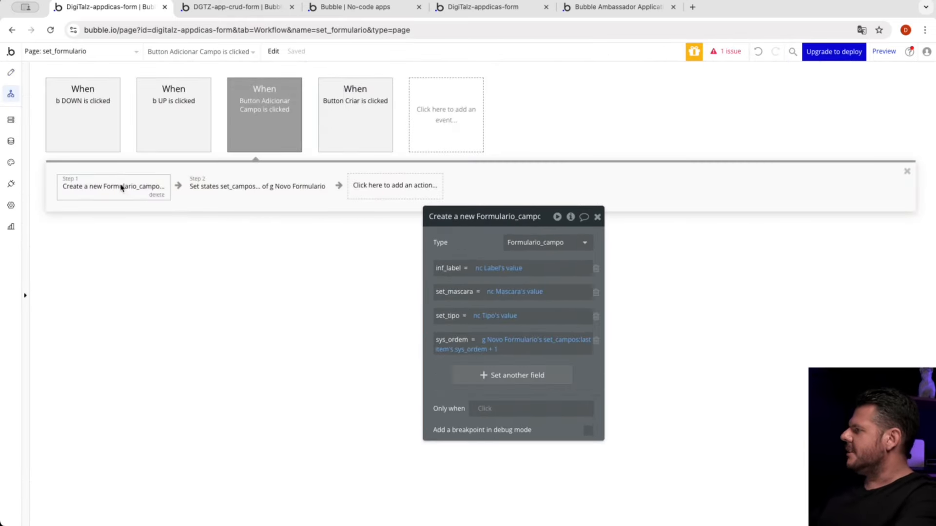
pyautogui.moveTo(470, 229); pyautogui.dragTo(647, 125)
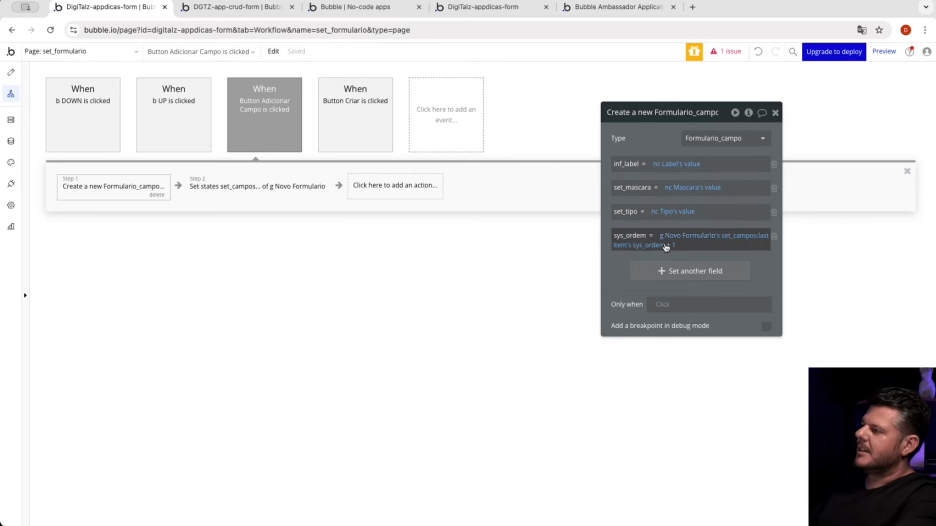
pyautogui.moveTo(680, 239)
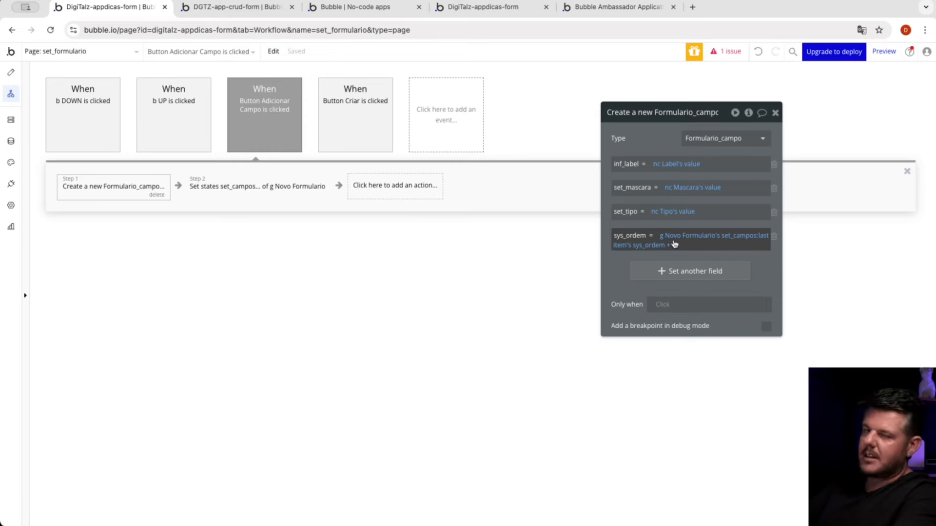
# Step: Examine the element, custom state and value in the Adicionar Campo workflow's Set state action
pyautogui.click(265, 190)
pyautogui.moveTo(625, 156); pyautogui.dragTo(620, 183)
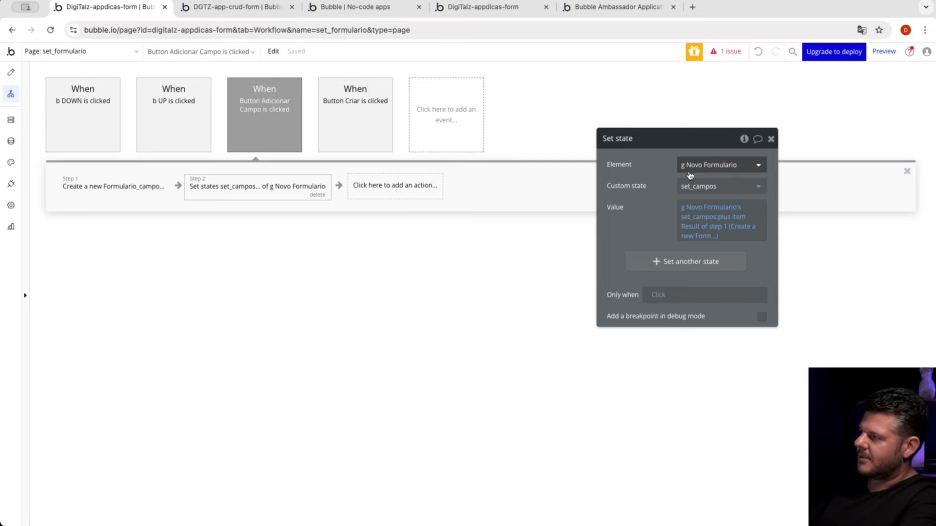
pyautogui.click(710, 186)
pyautogui.click(716, 204)
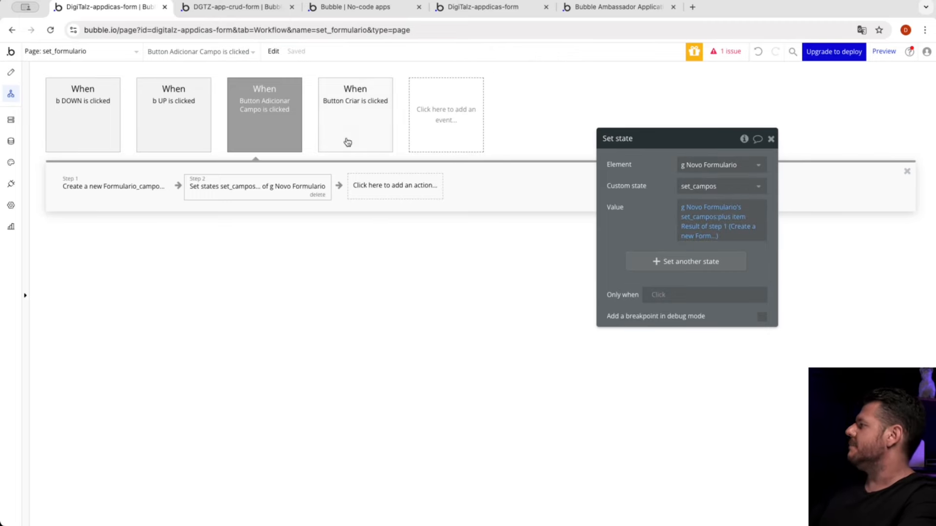
# Step: Return to the page design and inspect the g Cell and g Preview groups and the form name text inside the preview
pyautogui.click(10, 72)
pyautogui.moveTo(622, 186); pyautogui.dragTo(241, 153)
pyautogui.scroll(4, 555, 262)
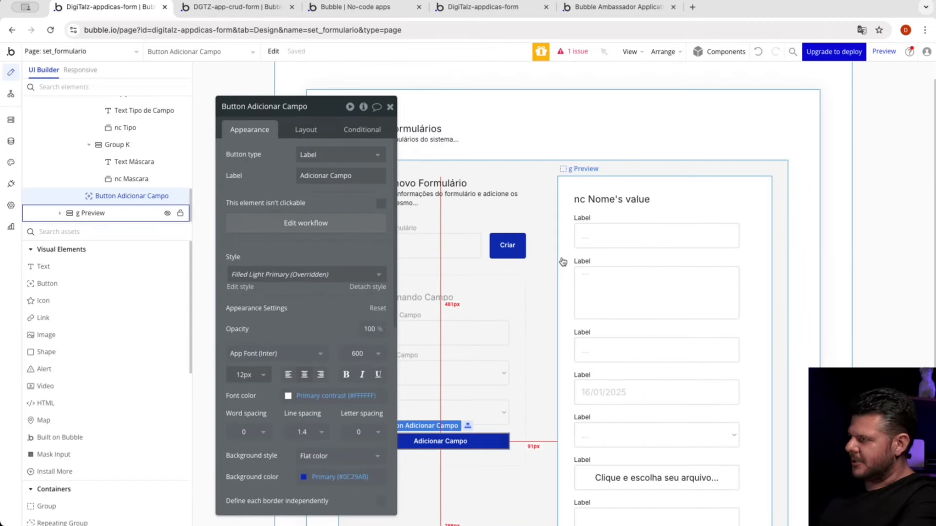
pyautogui.click(737, 231)
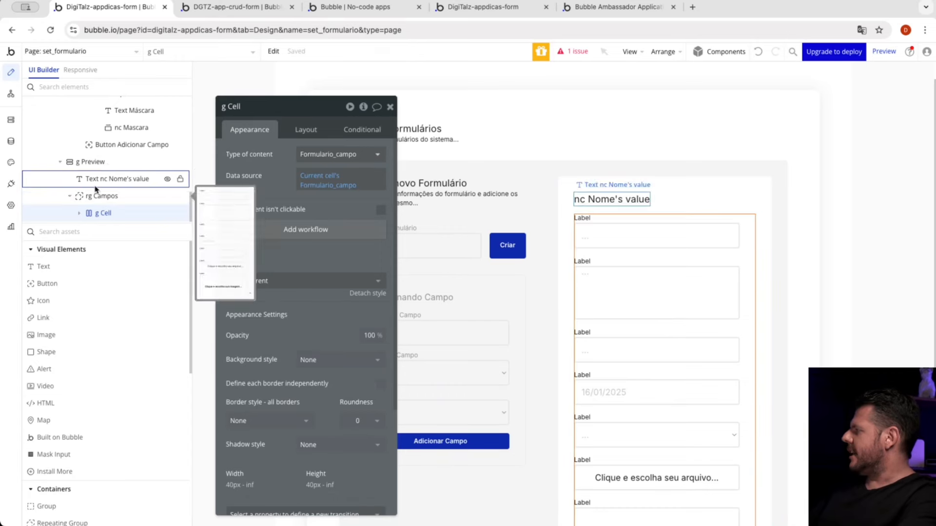
pyautogui.click(675, 186)
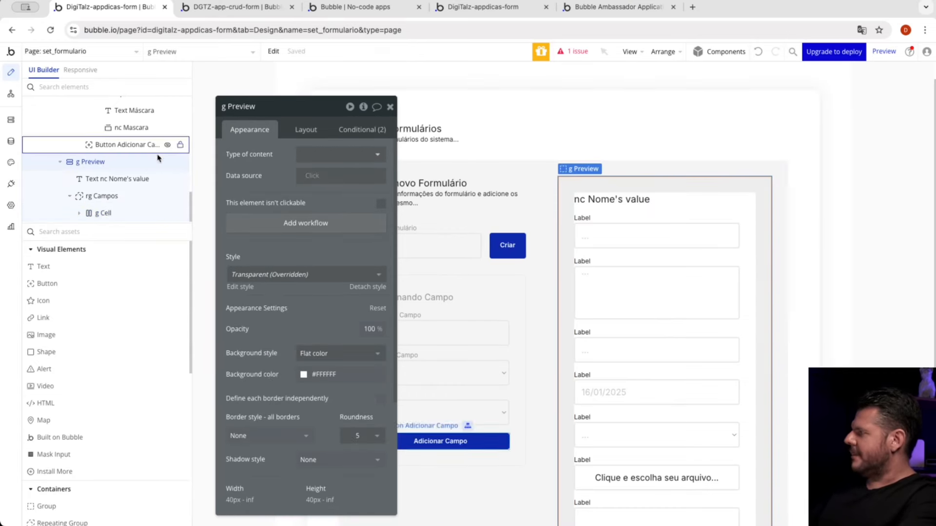
pyautogui.click(104, 179)
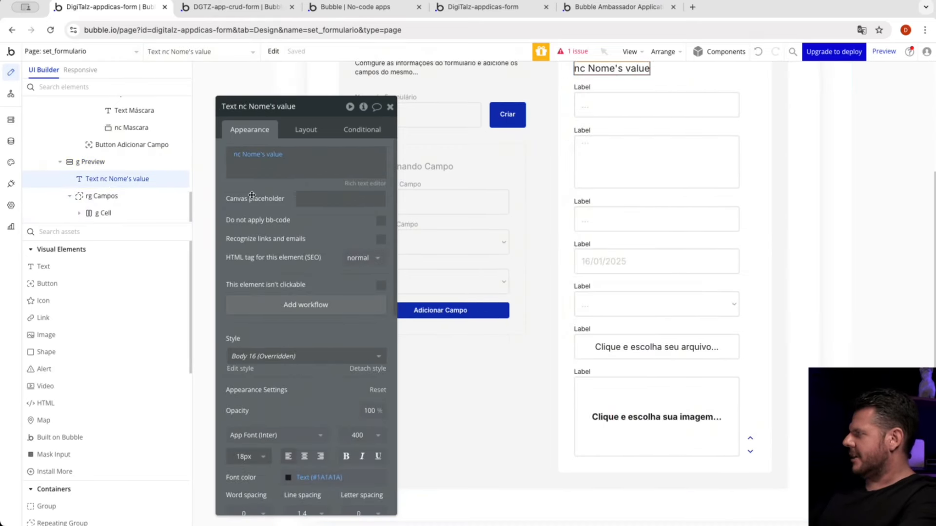
# Step: Inspect the rg Campos repeating group's content type and its filtered set_campos data source
pyautogui.click(107, 197)
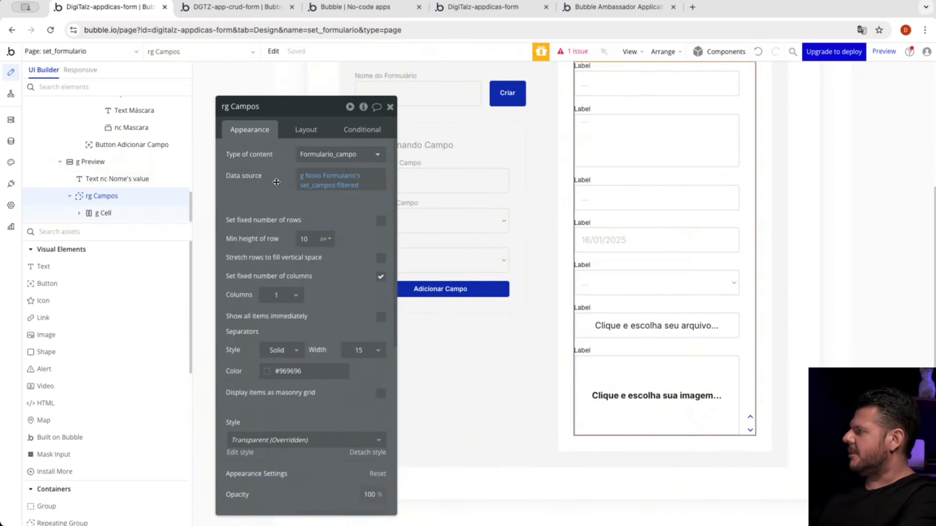
pyautogui.moveTo(271, 184); pyautogui.dragTo(353, 152)
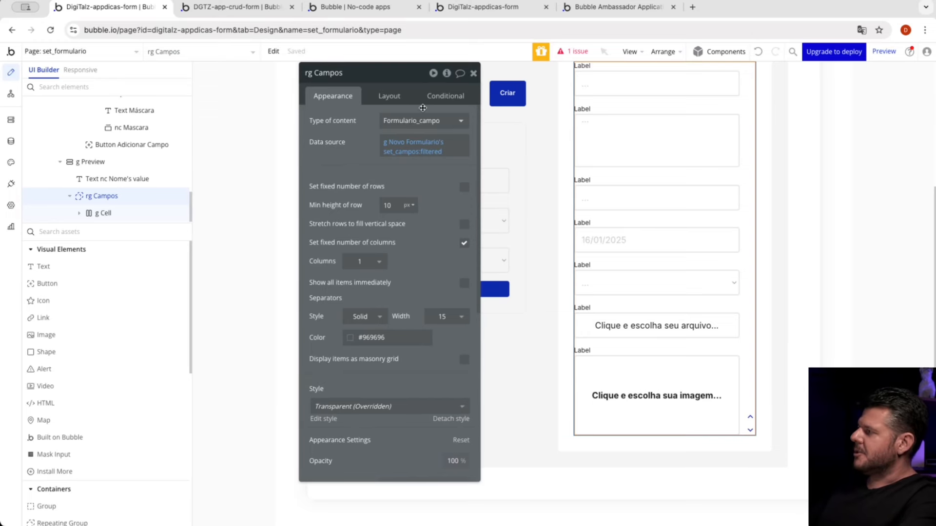
pyautogui.moveTo(414, 146)
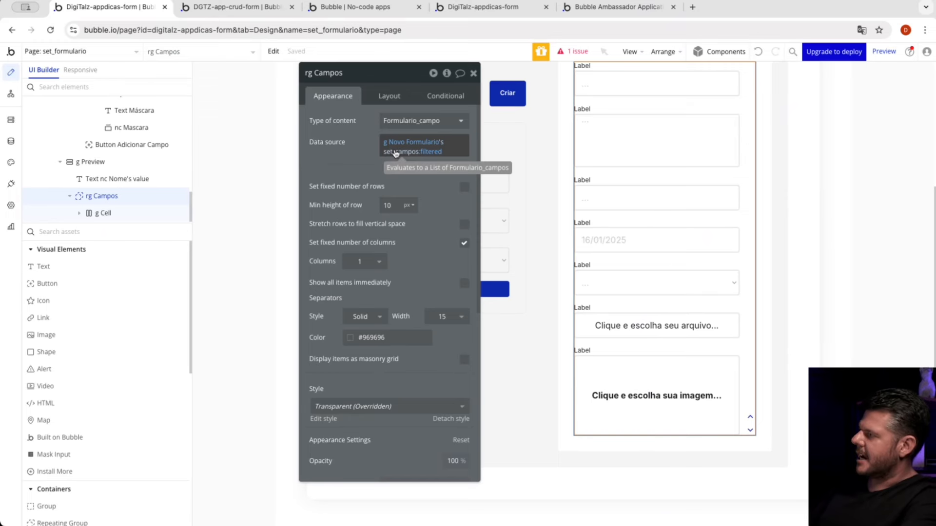
# Step: Examine the sort settings in the rg Campos data source filter and the content type of the g Cell group
pyautogui.click(429, 152)
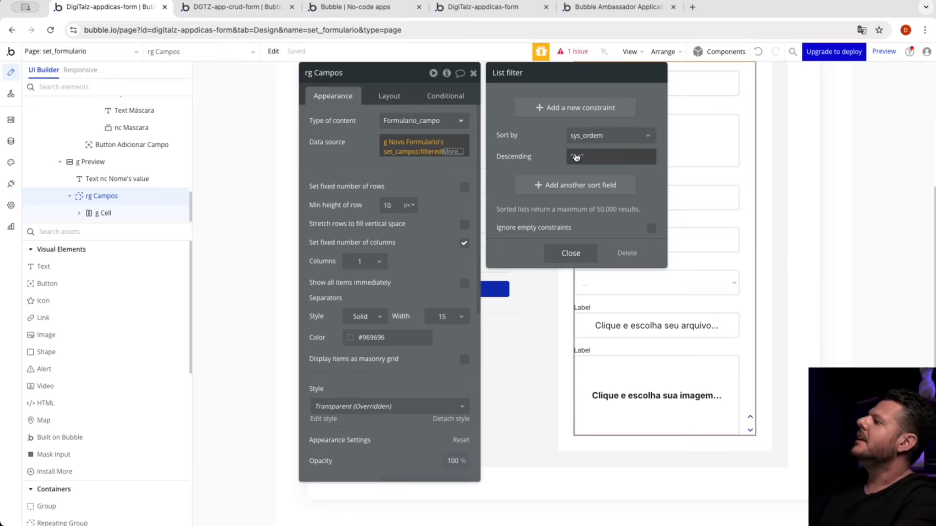
pyautogui.click(318, 172)
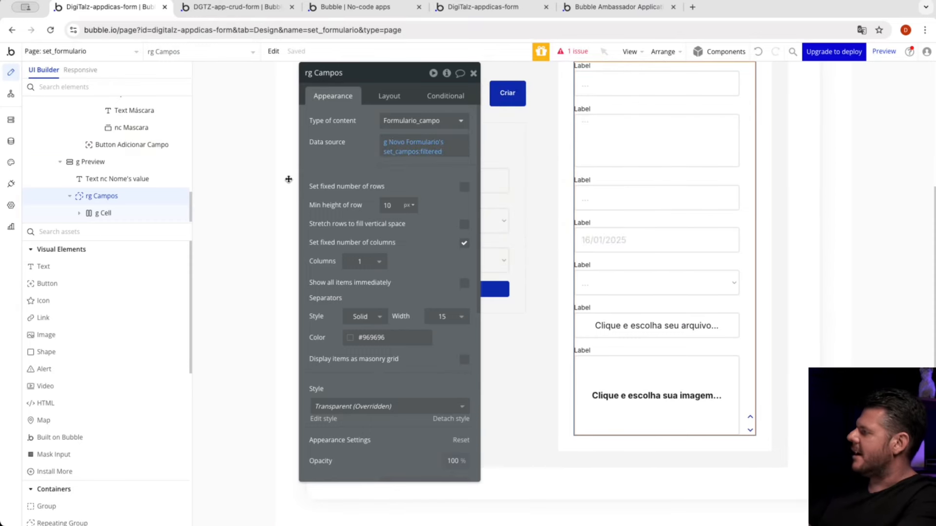
pyautogui.click(98, 214)
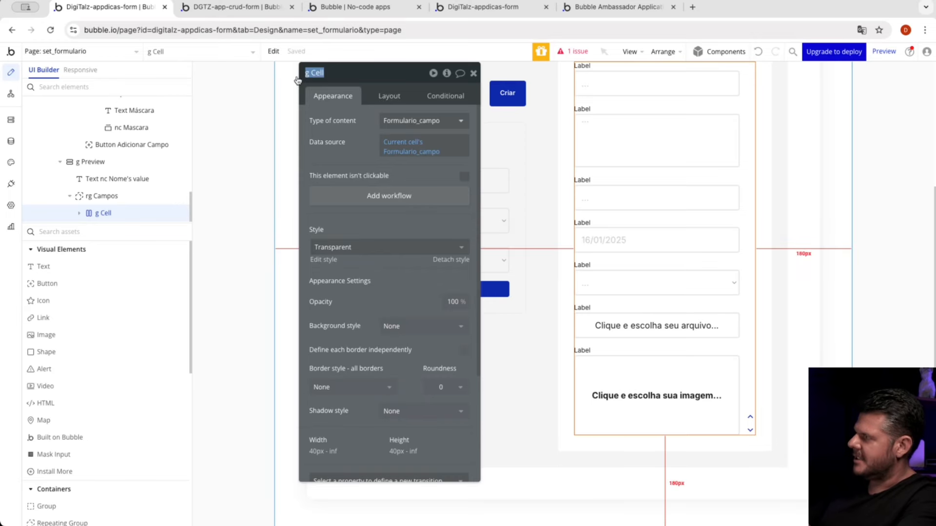
pyautogui.click(409, 123)
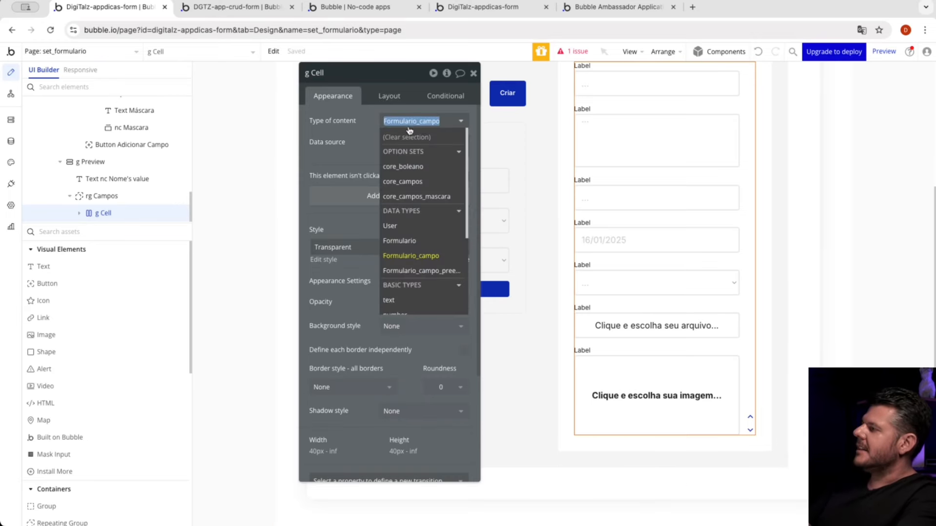
pyautogui.click(413, 122)
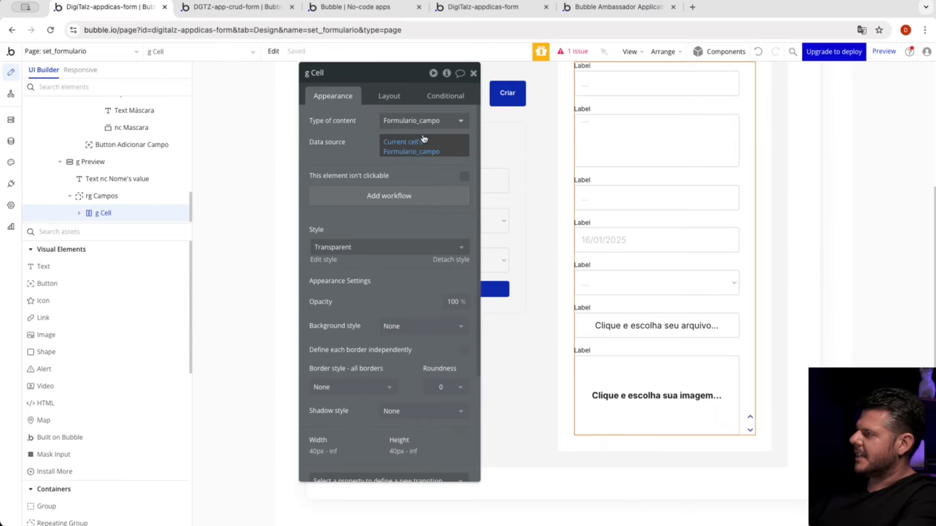
# Step: Expand the g Cell group and inspect its g Campo and Group Formulario_campo child groups
pyautogui.click(79, 213)
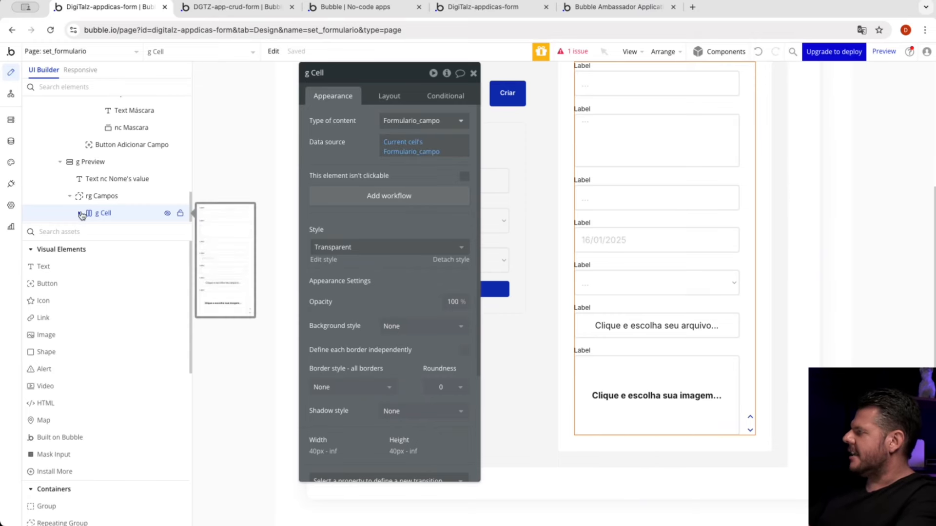
pyautogui.scroll(-1, 103, 197)
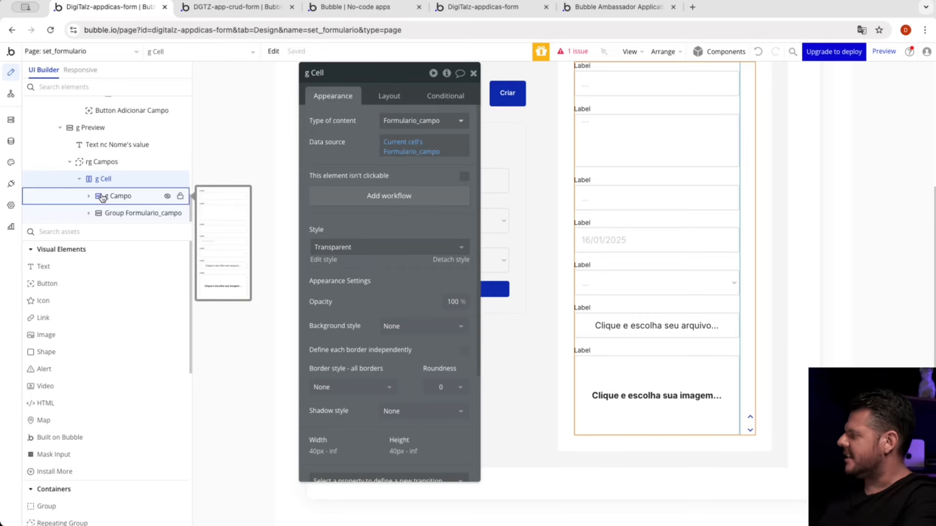
pyautogui.click(103, 197)
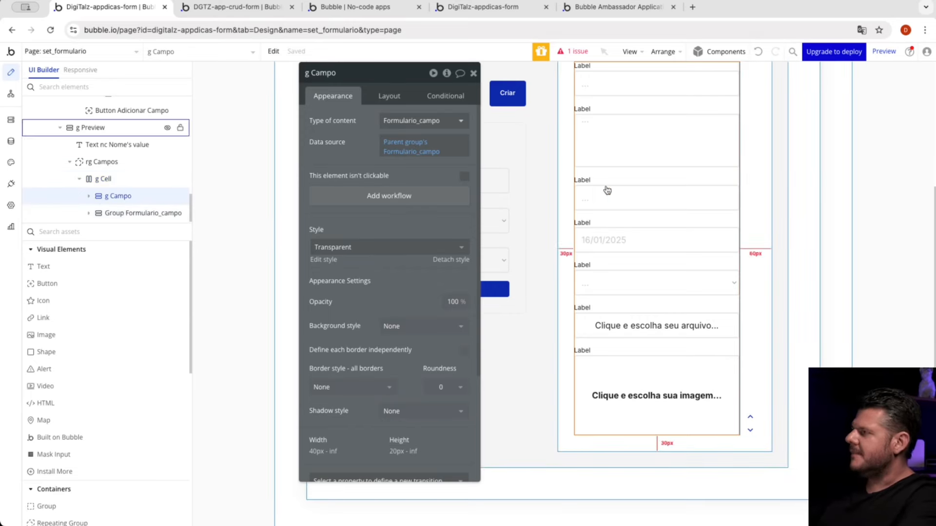
pyautogui.scroll(1, 673, 173)
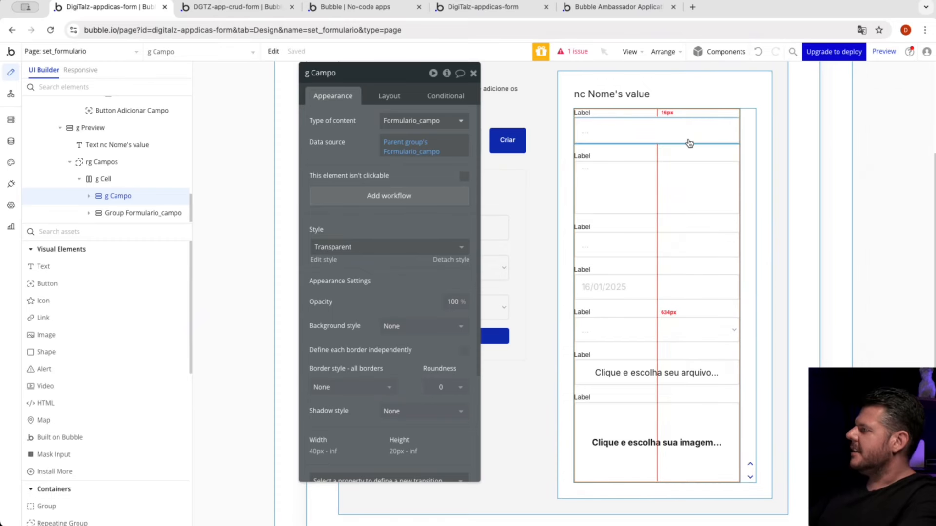
pyautogui.scroll(-2, 748, 365)
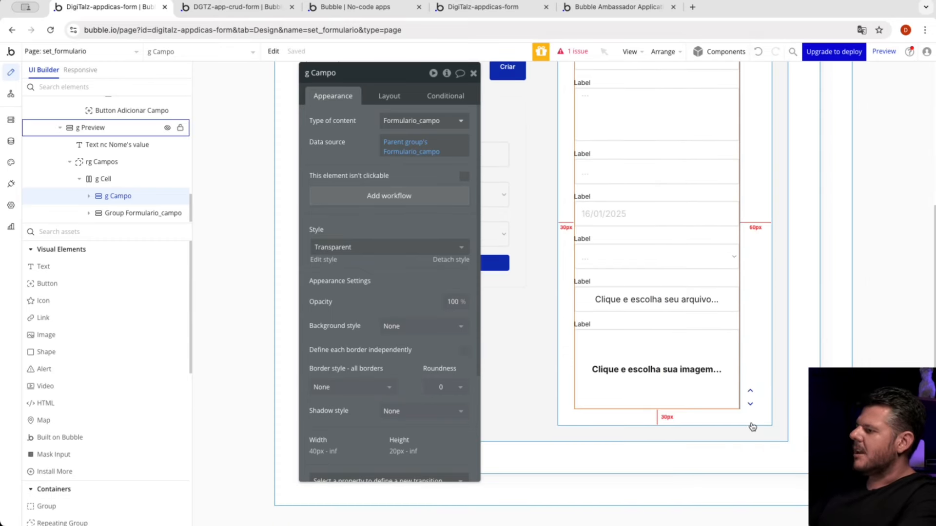
pyautogui.click(751, 398)
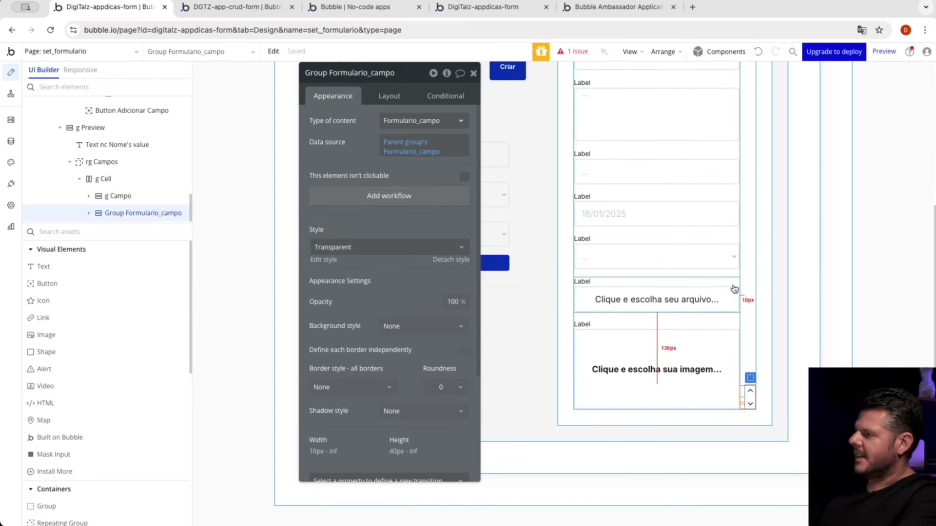
# Step: Compare the container layout settings of the g Cell and g Campo groups in the preview
pyautogui.click(745, 264)
pyautogui.scroll(1, 747, 254)
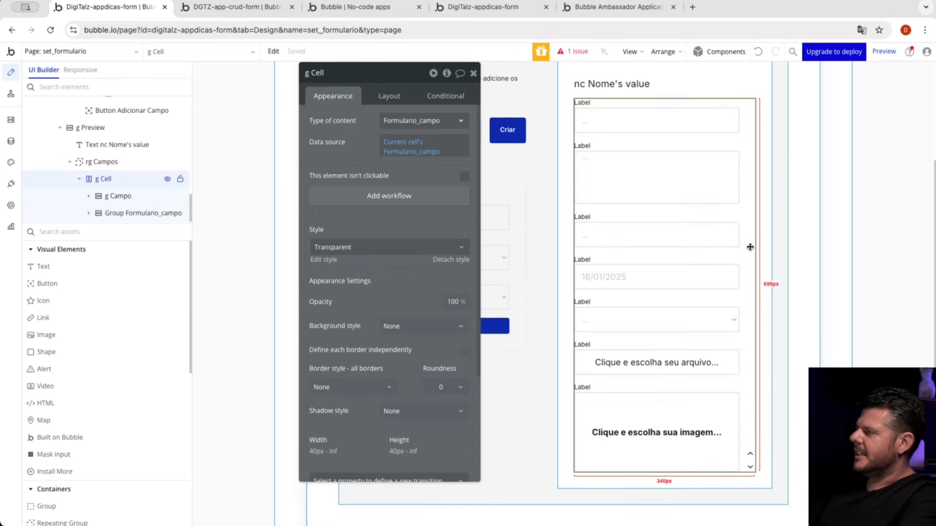
pyautogui.click(389, 96)
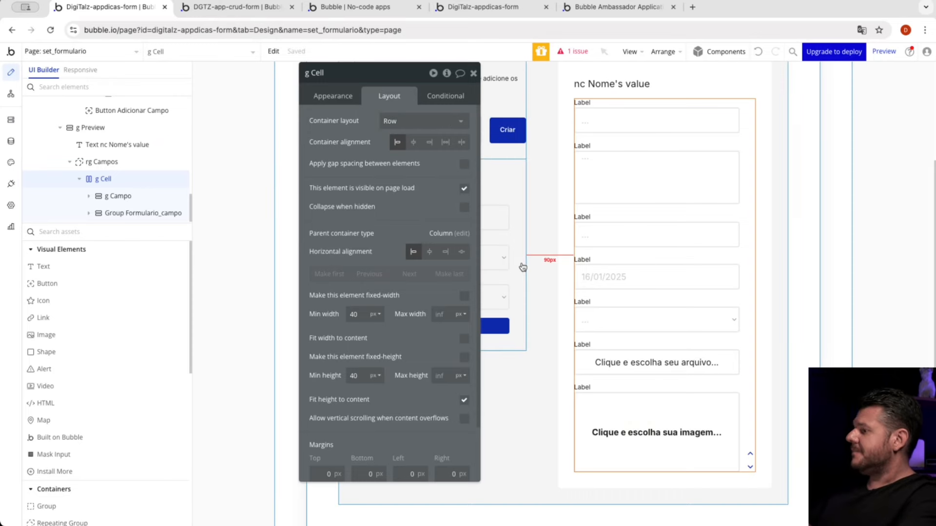
pyautogui.click(729, 380)
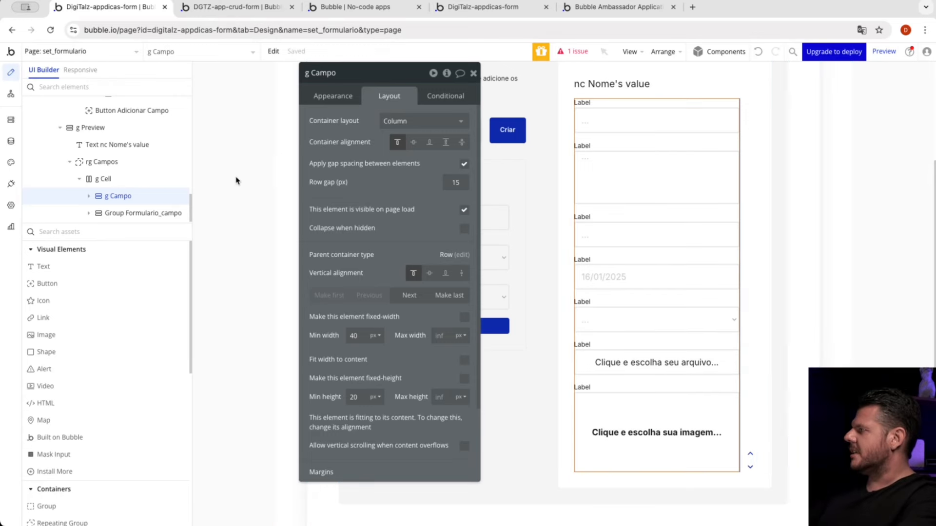
# Step: Expand g Campo and review its field-type groups from c Texto to c Imagem against the preview
pyautogui.click(89, 198)
pyautogui.scroll(-3, 121, 195)
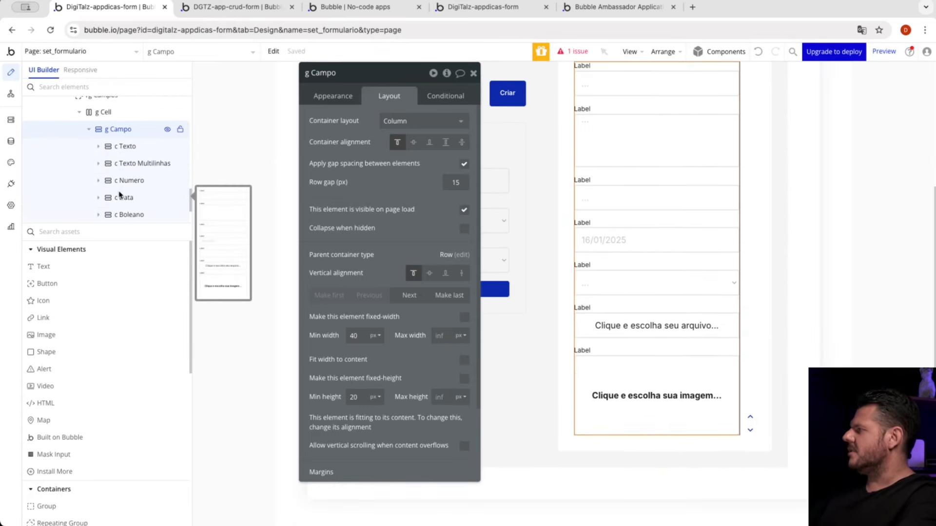
pyautogui.scroll(-2, 131, 194)
pyautogui.moveTo(130, 205); pyautogui.dragTo(638, 359)
pyautogui.scroll(2, 641, 309)
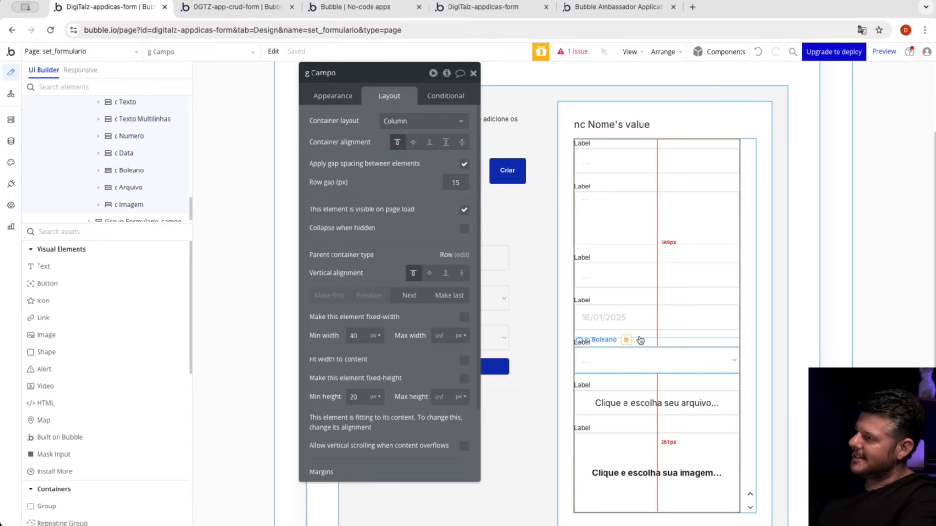
# Step: Examine the set_tipo visibility conditions on the c Texto, c Texto Multilinhas, c Numero, c Data and c Boleano groups
pyautogui.click(681, 147)
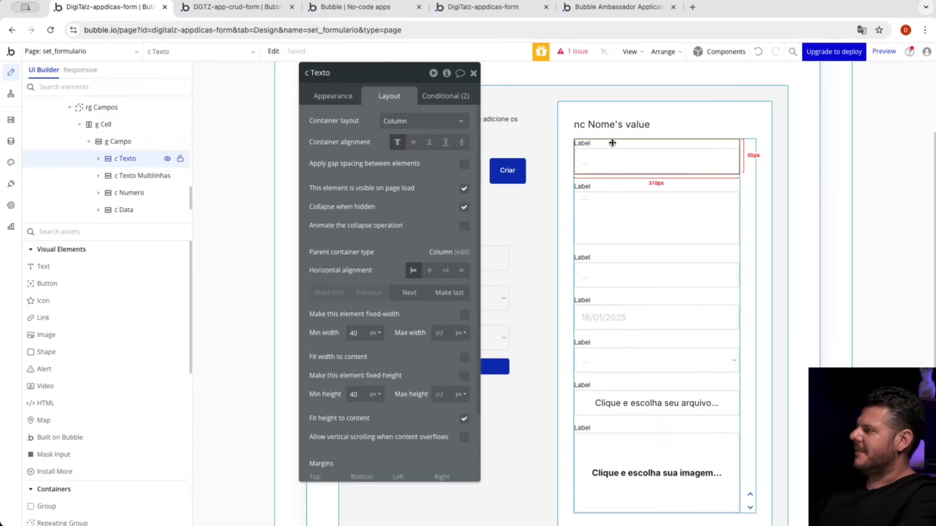
pyautogui.click(429, 96)
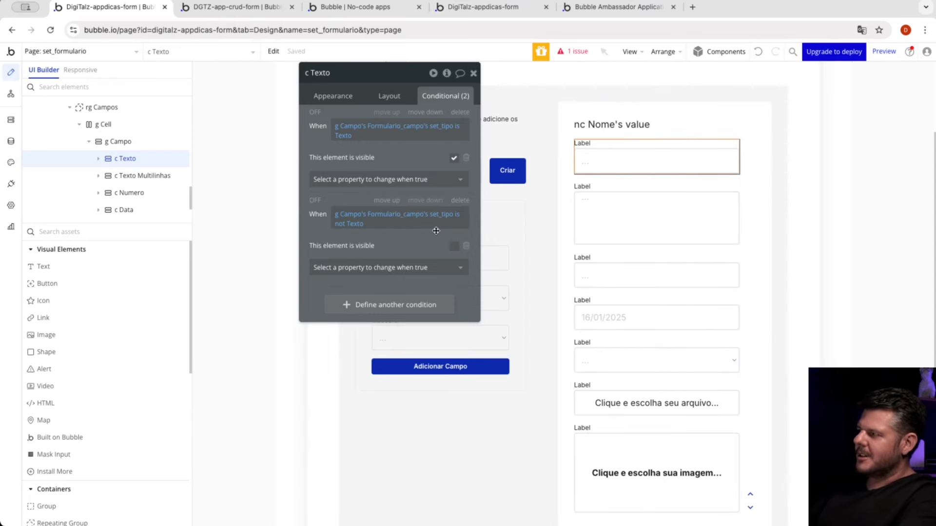
pyautogui.click(635, 187)
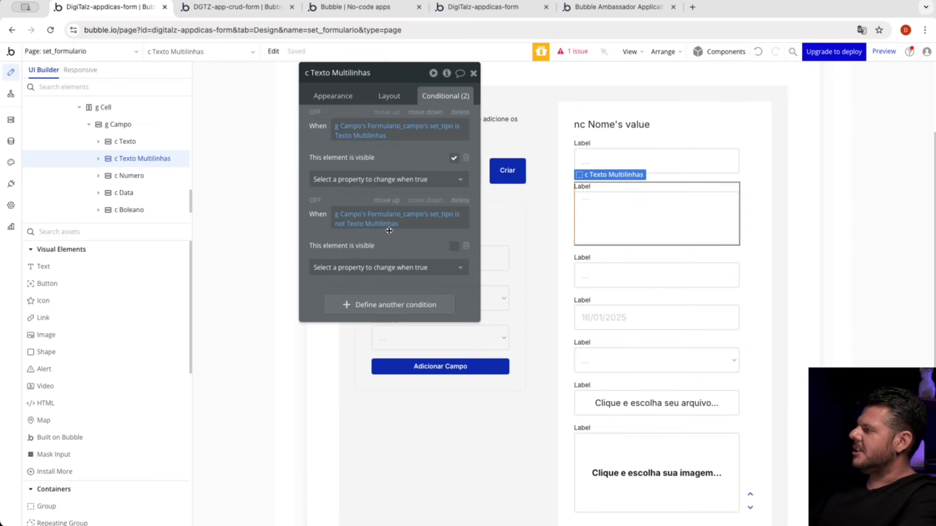
pyautogui.click(619, 263)
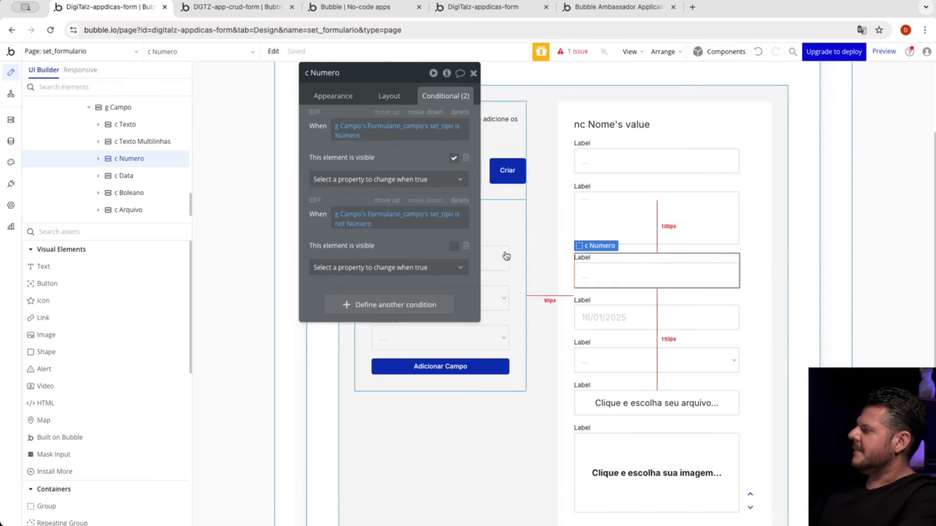
pyautogui.click(607, 310)
pyautogui.click(619, 343)
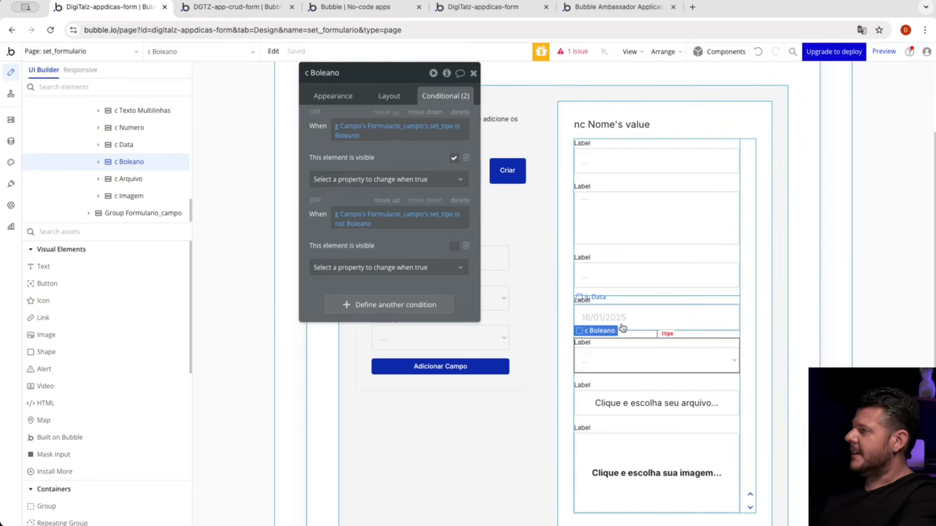
# Step: Inspect the ic Texto input's appearance properties and find the general app setting that exposes ID attributes for HTML elements
pyautogui.click(645, 159)
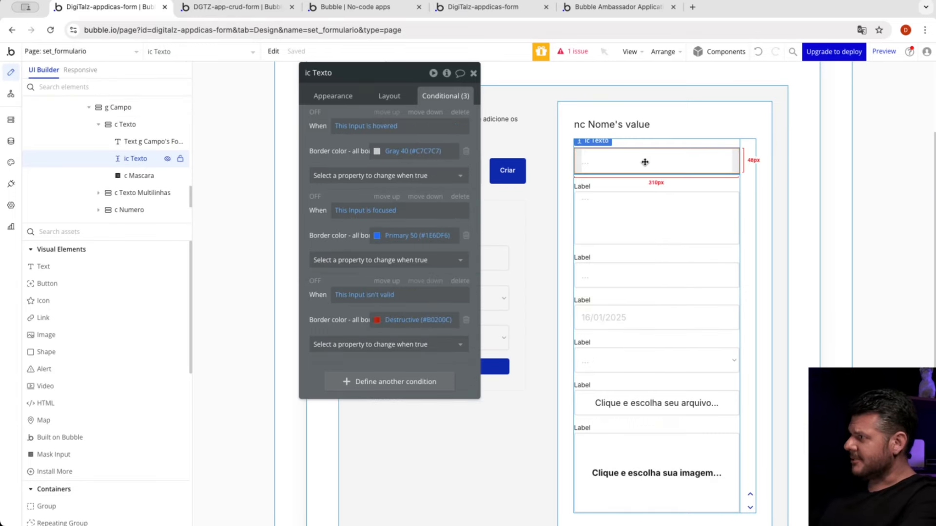
pyautogui.click(334, 96)
pyautogui.scroll(-10, 400, 408)
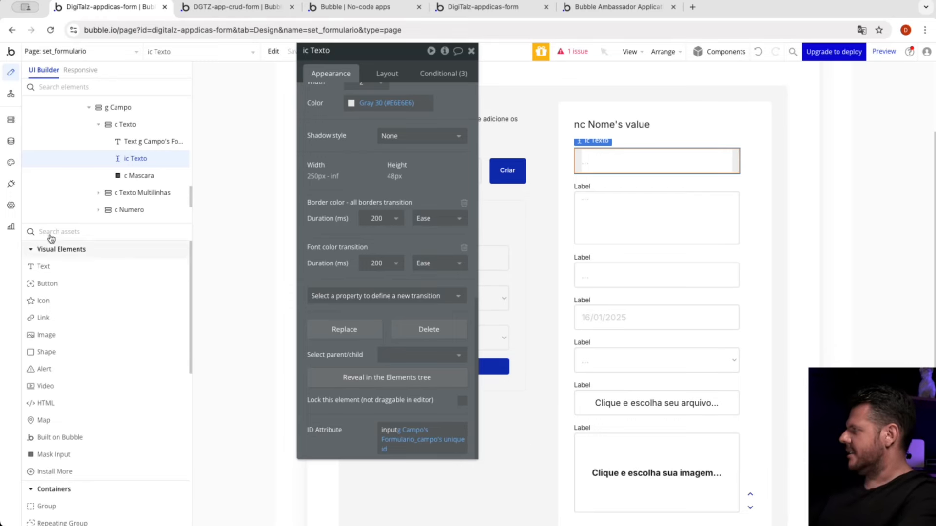
pyautogui.click(11, 206)
pyautogui.scroll(-10, 137, 329)
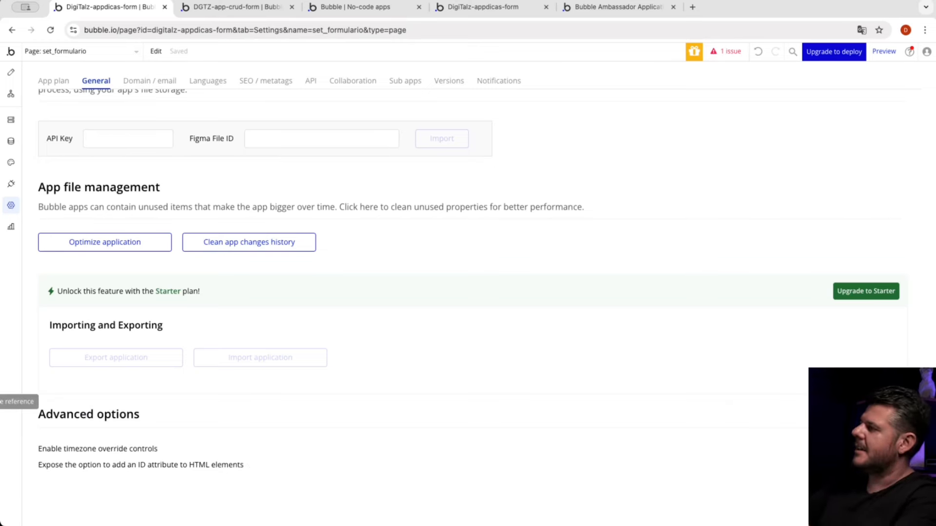
# Step: Return to the page design and examine the ID Attribute expression of the ic Texto input
pyautogui.click(11, 72)
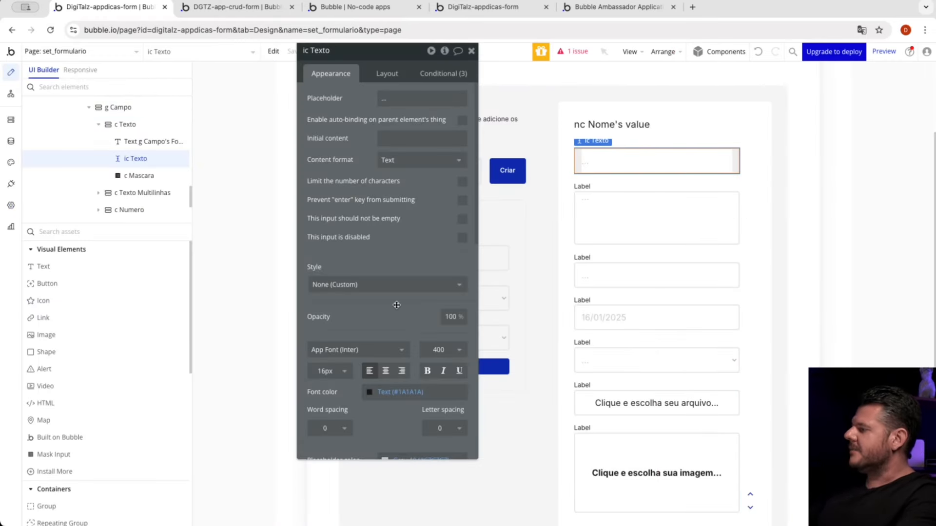
pyautogui.scroll(-10, 401, 436)
pyautogui.moveTo(397, 431); pyautogui.dragTo(383, 433)
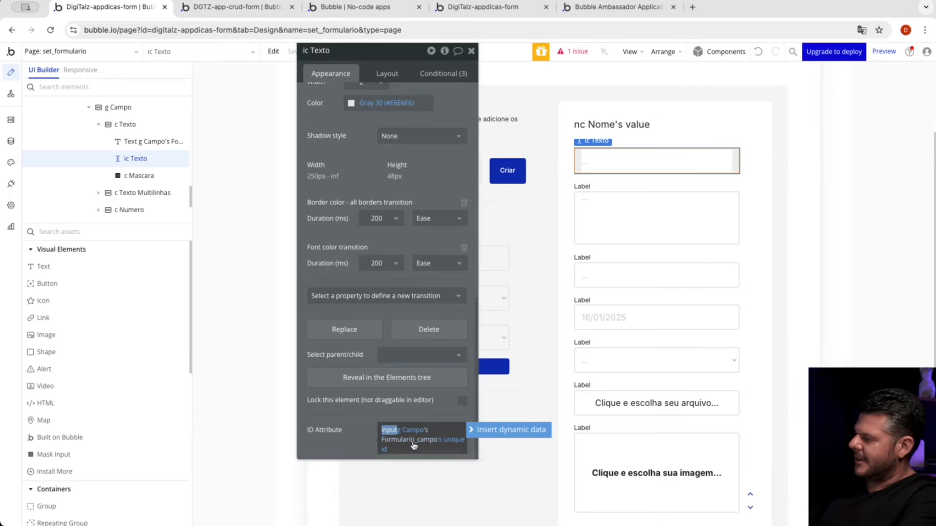
pyautogui.click(362, 437)
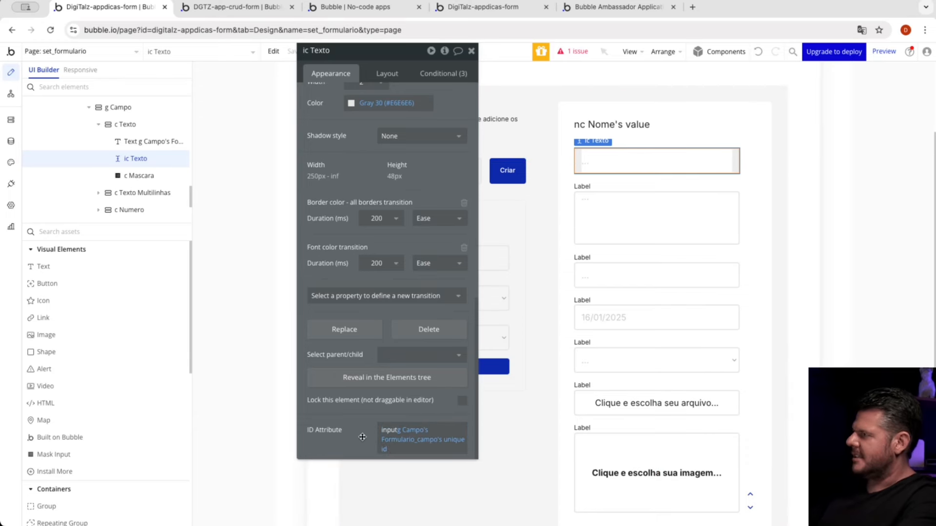
# Step: Inspect the c Mascara element's Id Attribute Input and mask properties
pyautogui.click(141, 175)
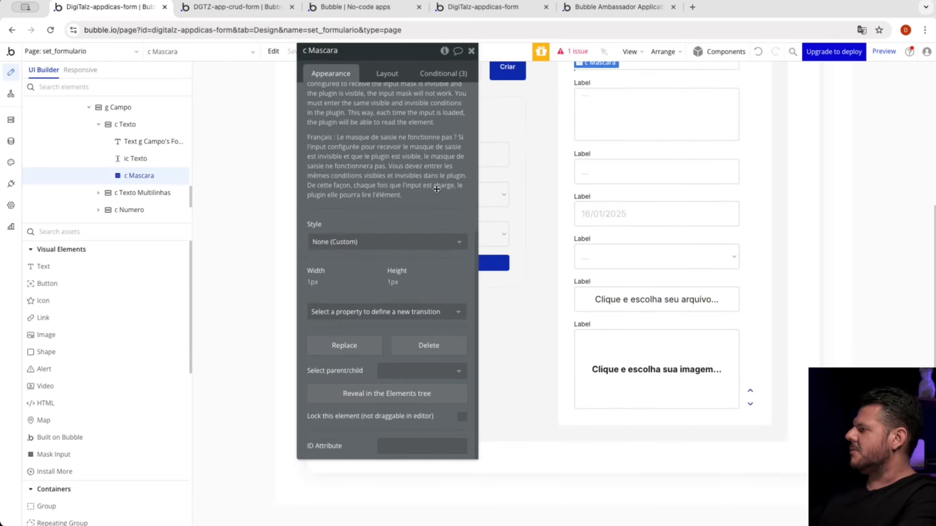
pyautogui.scroll(3, 436, 189)
pyautogui.scroll(1, 436, 189)
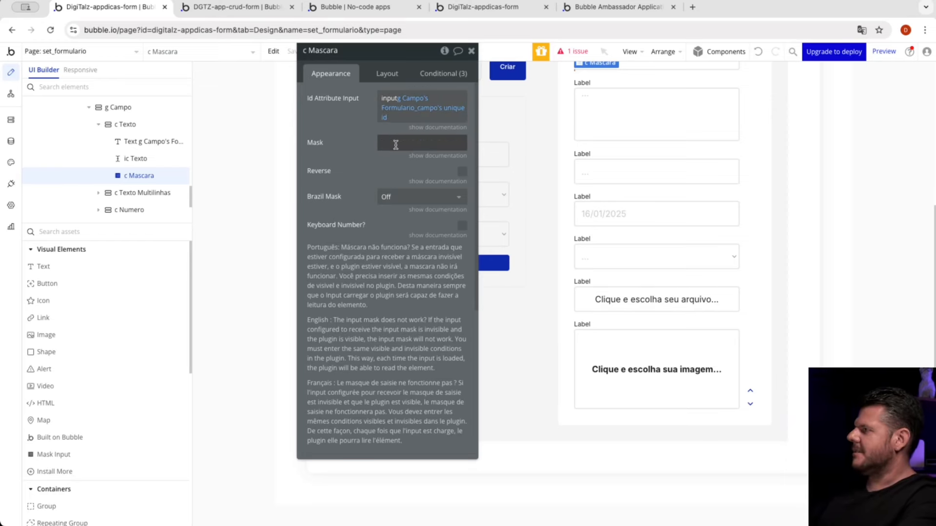
# Step: Examine the c Mascara conditions that set the Brazil Mask according to set_mascara, including the CPF/CNPJ and Telefone cases
pyautogui.click(444, 74)
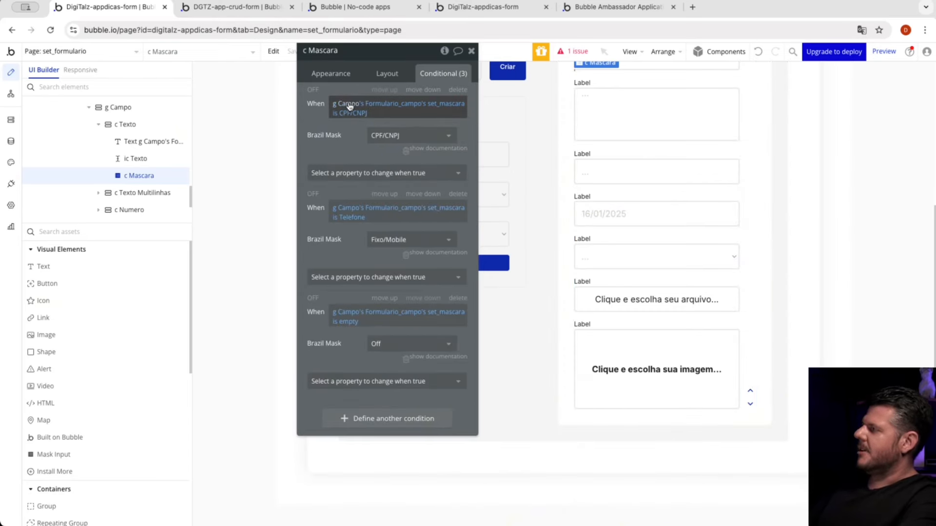
pyautogui.moveTo(346, 108)
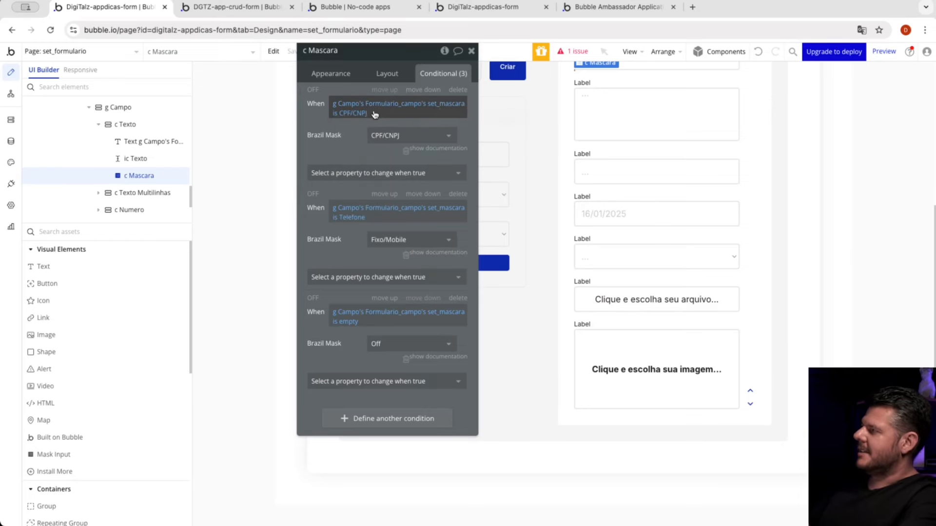
pyautogui.click(382, 135)
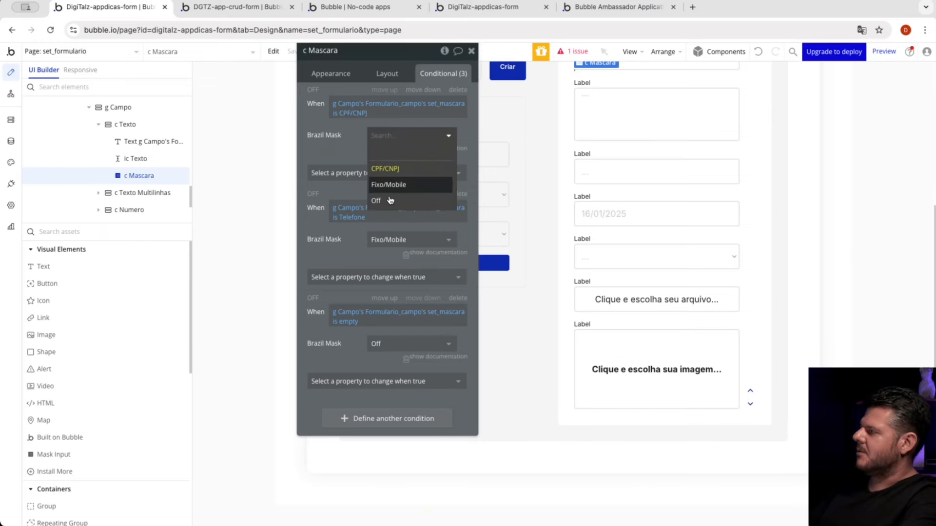
pyautogui.click(333, 144)
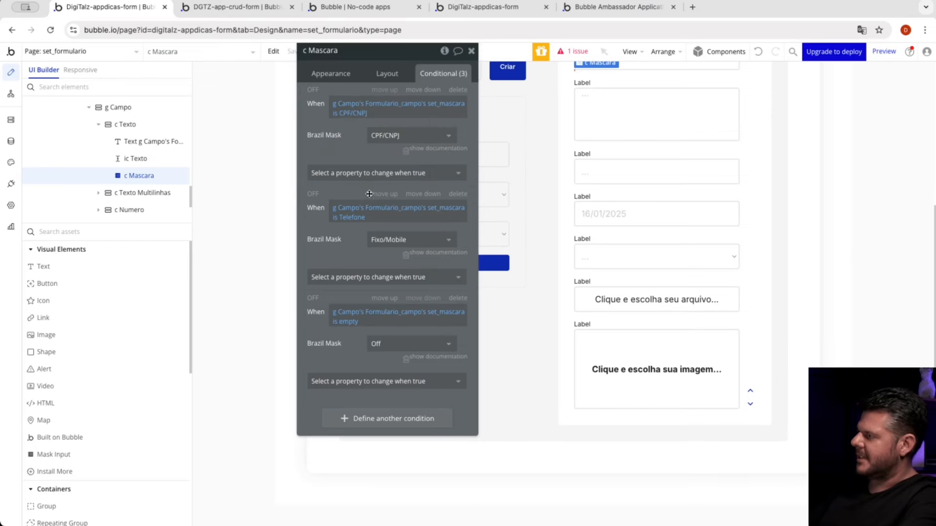
pyautogui.click(351, 215)
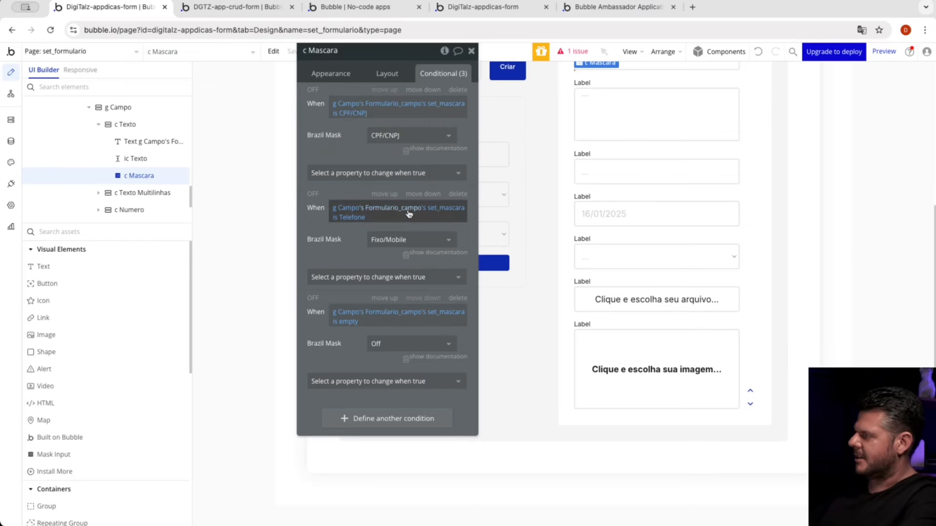
pyautogui.click(342, 249)
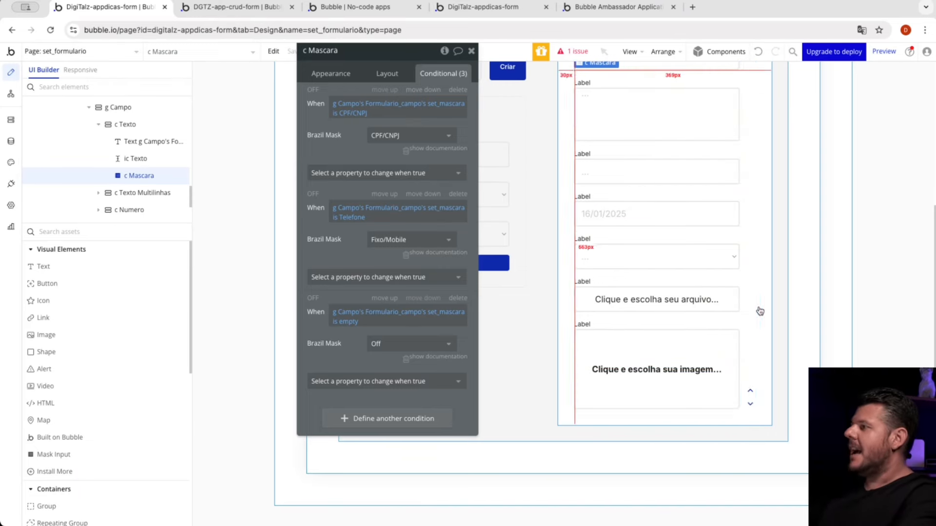
# Step: Inspect the b UP and b DOWN icons in Group Formulario_campo and compare their conditional rules
pyautogui.click(750, 400)
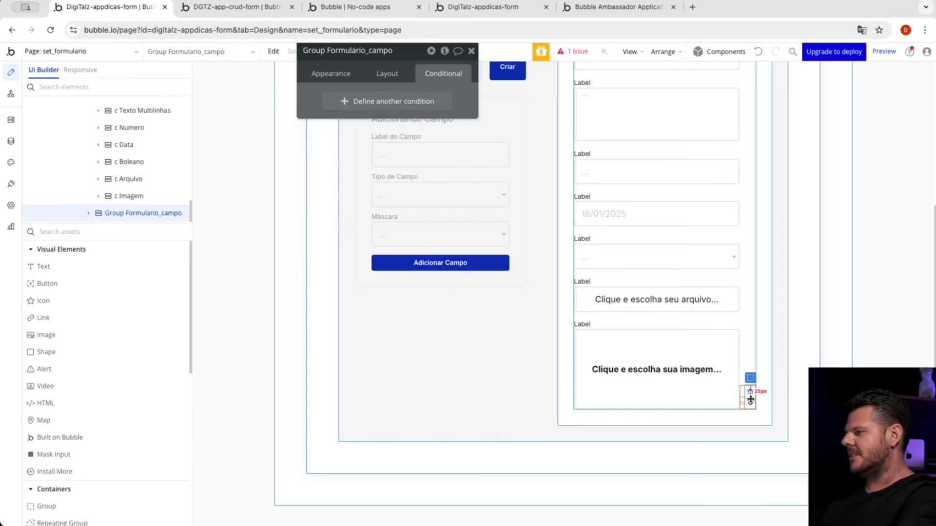
pyautogui.click(750, 392)
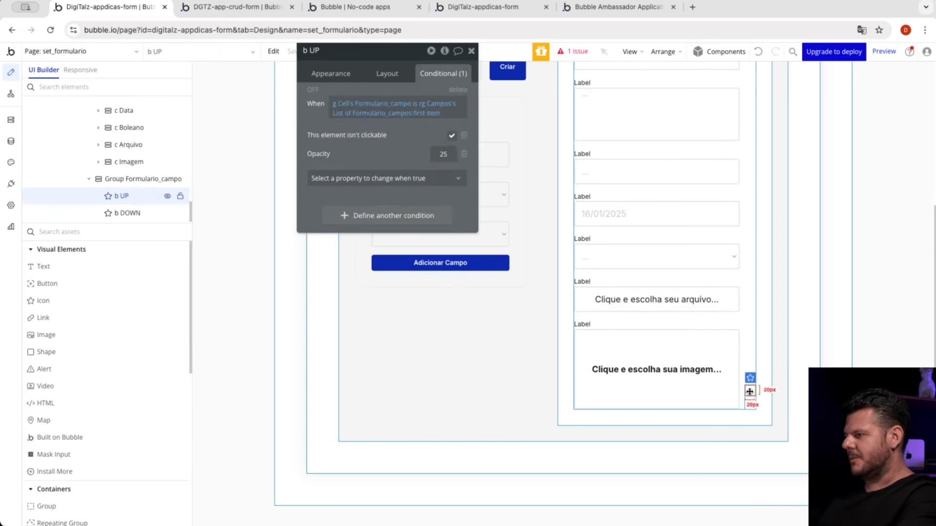
pyautogui.click(750, 407)
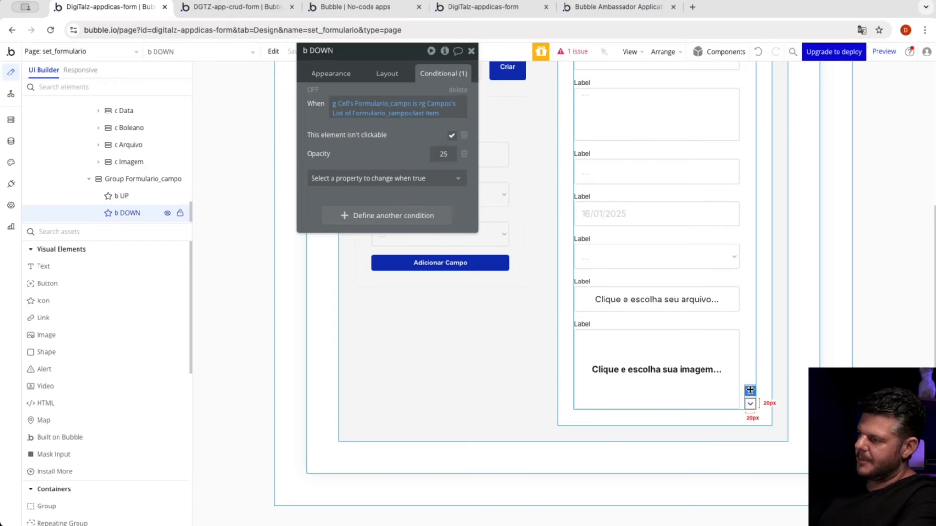
pyautogui.click(748, 368)
pyautogui.click(750, 392)
pyautogui.click(751, 404)
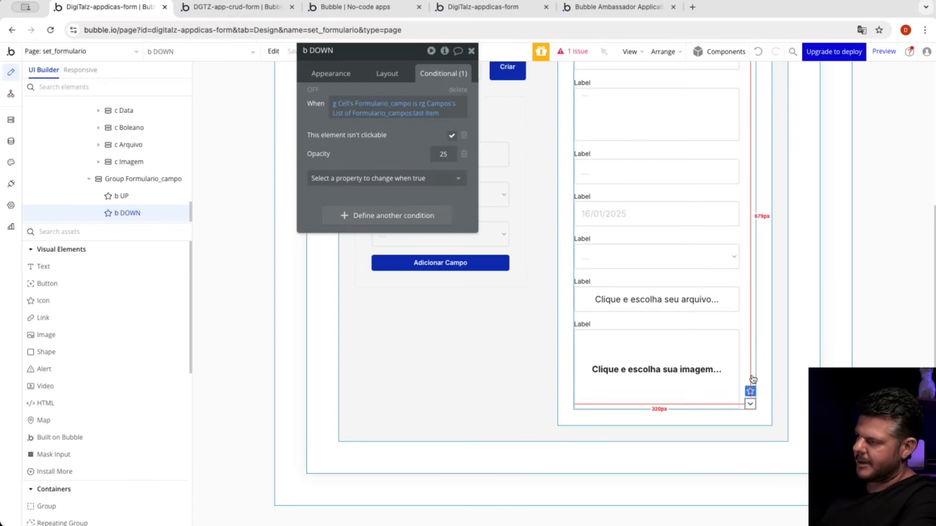
# Step: Examine the b UP condition comparing g Cell's Formulario_campo with the first item of rg Campos's list
pyautogui.click(754, 380)
pyautogui.click(751, 393)
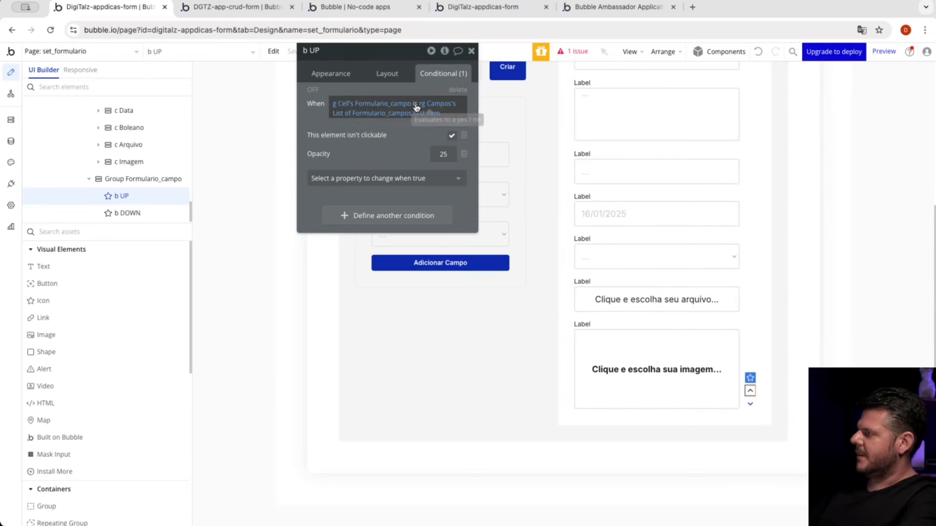
pyautogui.click(398, 108)
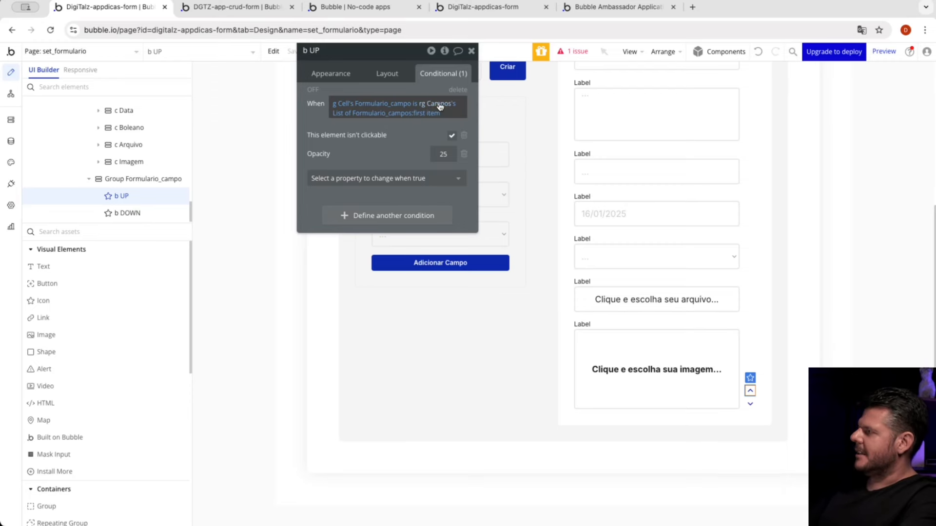
pyautogui.moveTo(440, 107)
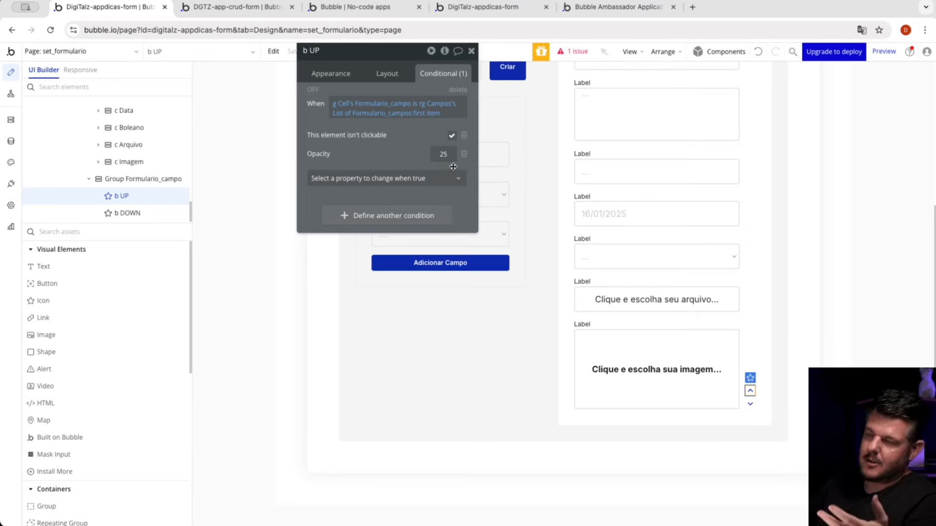
# Step: Examine the b DOWN condition that makes the icon non-clickable on the last item of rg Campos's list
pyautogui.click(750, 403)
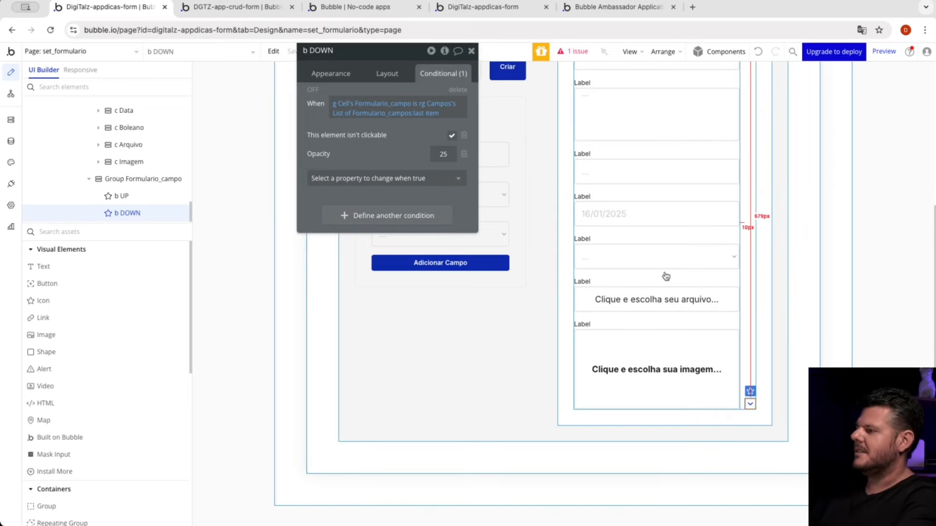
pyautogui.scroll(3, 666, 277)
pyautogui.scroll(-3, 666, 277)
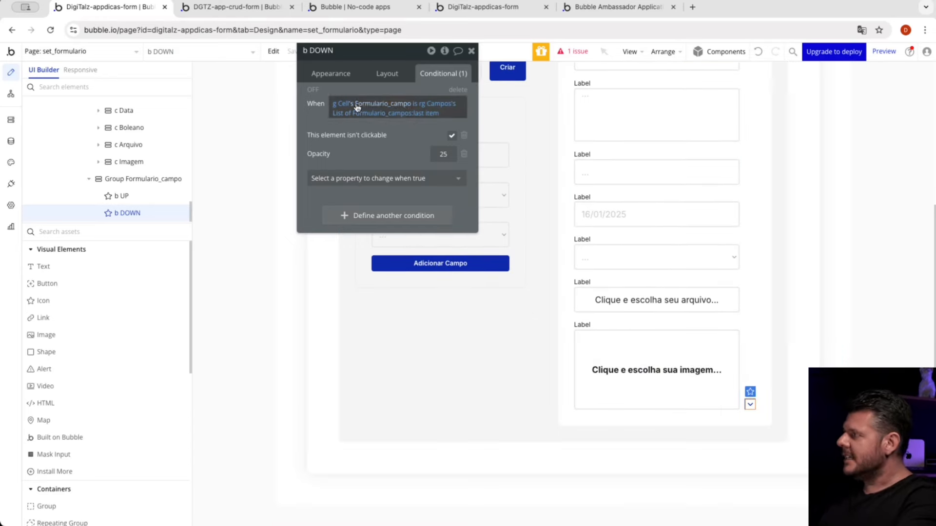
# Step: Open the click workflow of the b UP icon
pyautogui.click(333, 75)
pyautogui.click(754, 384)
pyautogui.click(750, 391)
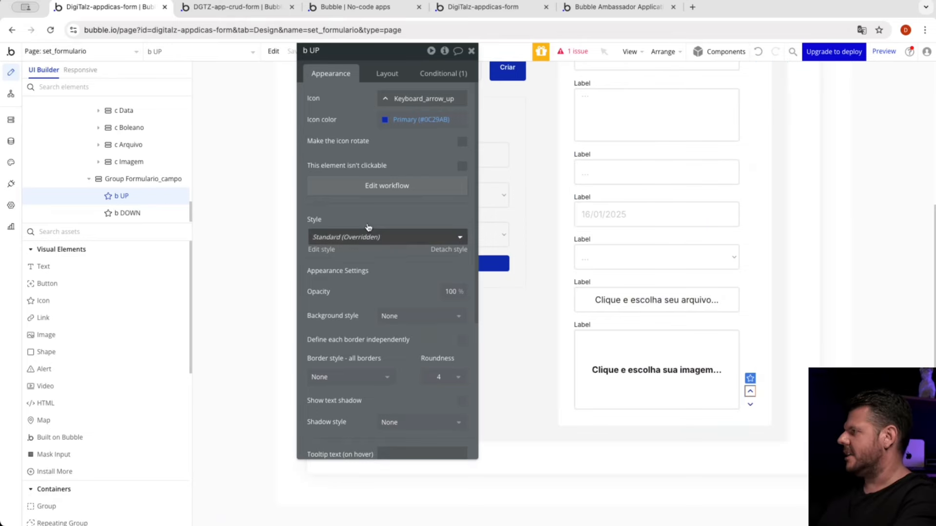
pyautogui.click(369, 187)
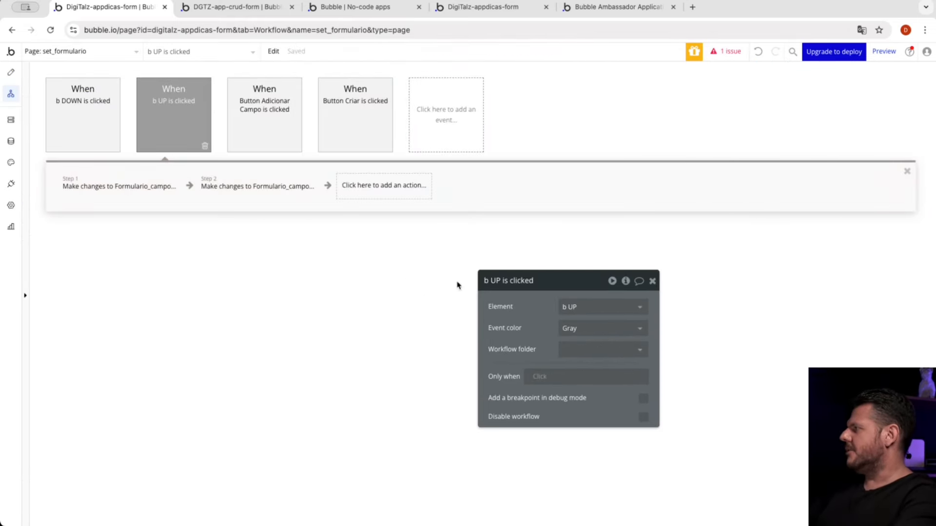
# Step: Open the first b UP action and the list filter behind its thing to change
pyautogui.click(125, 185)
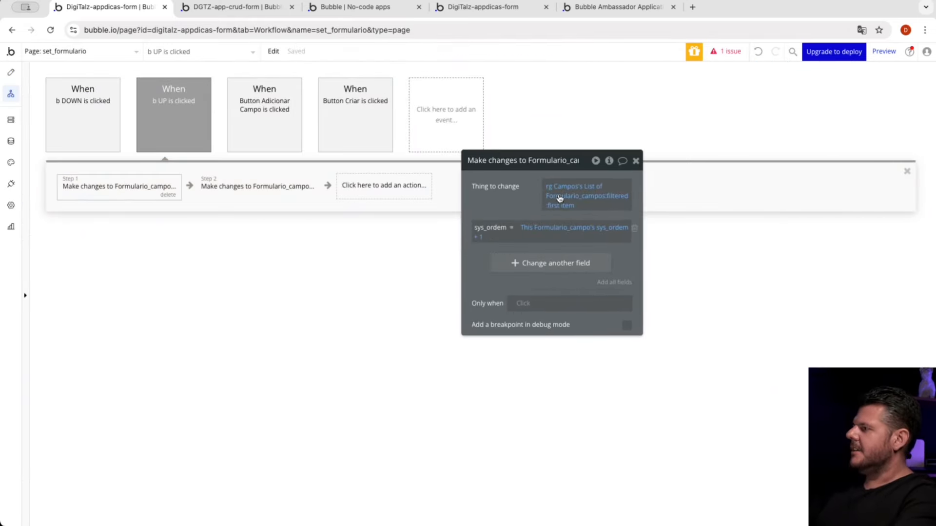
pyautogui.moveTo(564, 192)
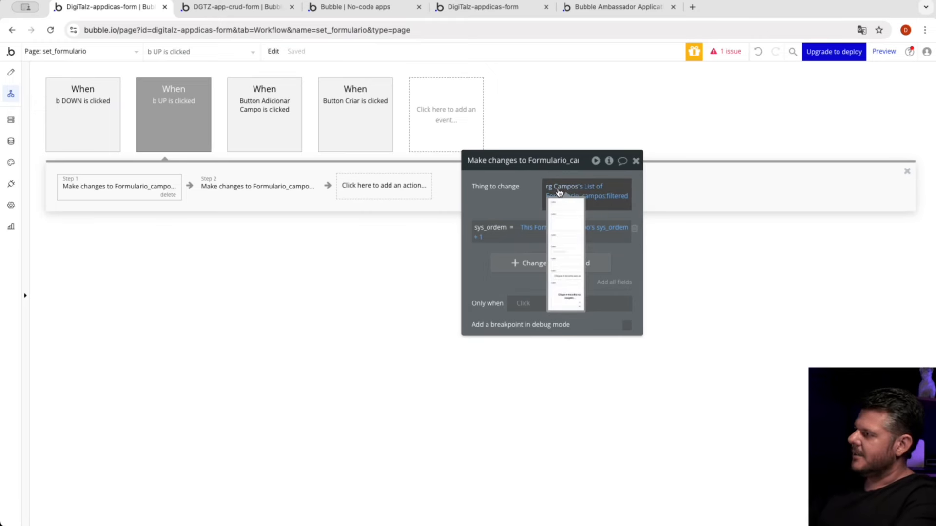
pyautogui.click(610, 201)
pyautogui.moveTo(603, 200)
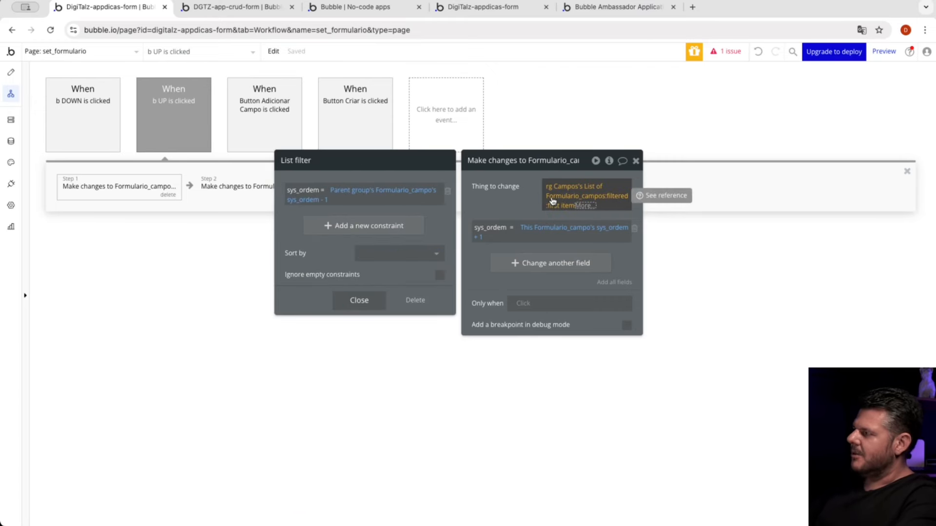
# Step: Examine the filter constraint matching sys_ordem to the parent group's Formulario_campo sys_ordem - 1, and close the filter
pyautogui.click(348, 194)
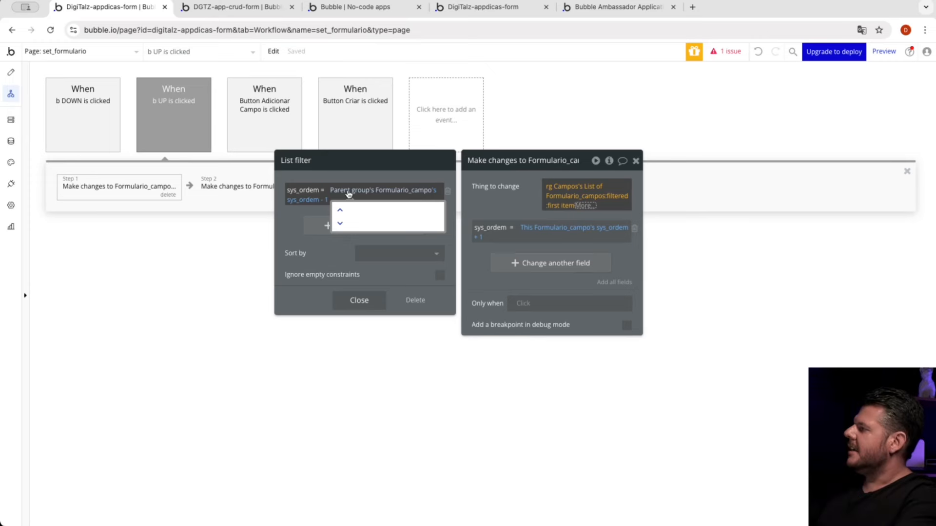
pyautogui.moveTo(618, 200)
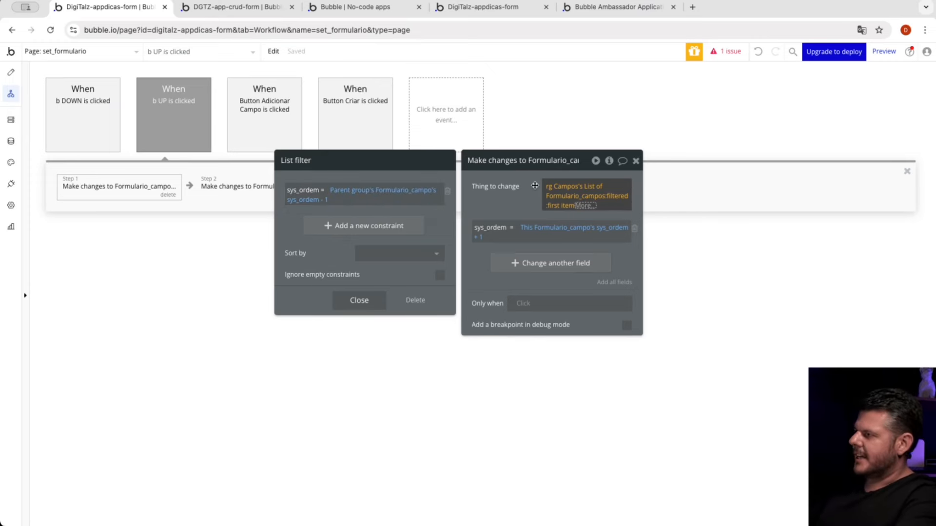
pyautogui.moveTo(532, 188)
pyautogui.click(345, 193)
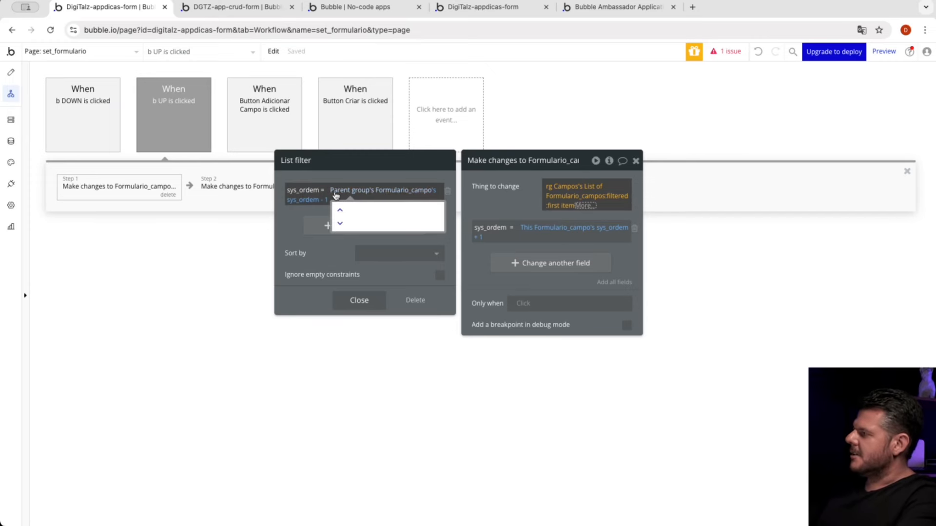
pyautogui.click(371, 197)
pyautogui.click(369, 196)
pyautogui.click(318, 196)
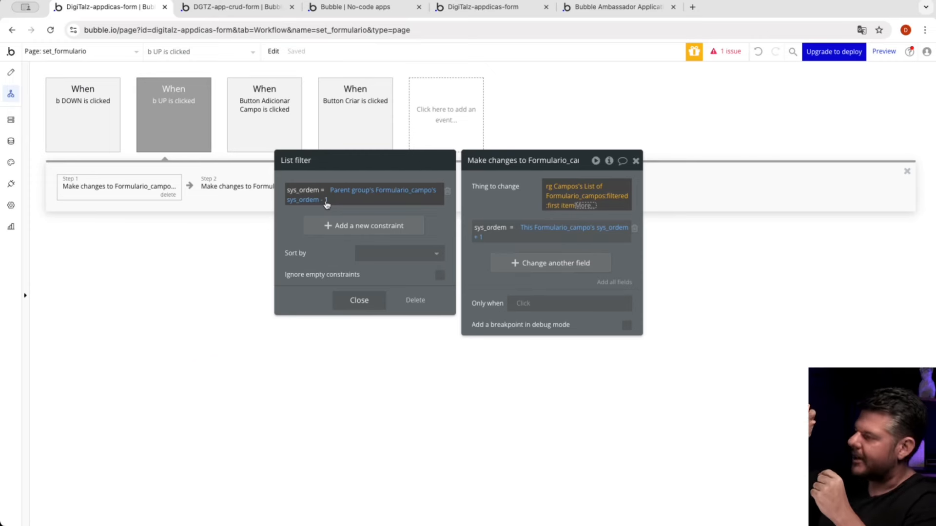
pyautogui.click(518, 196)
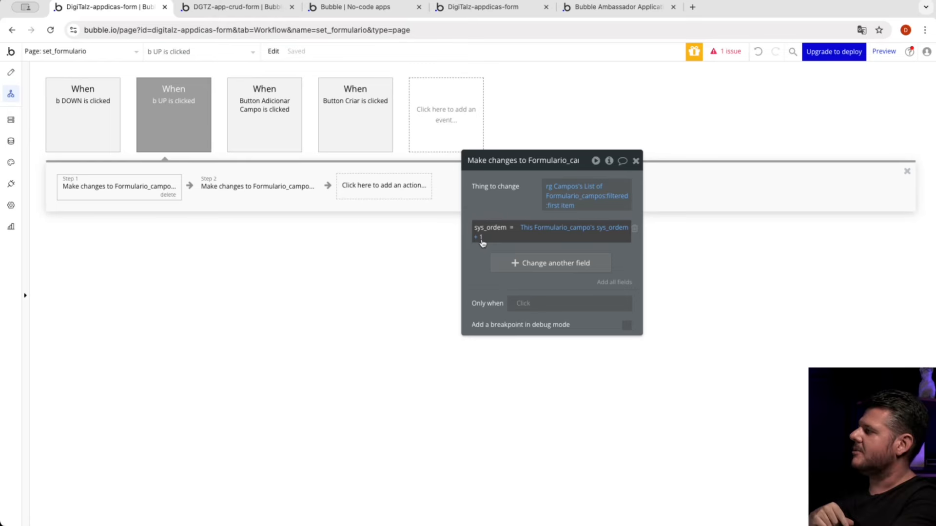
# Step: Examine the second b UP action, which changes the parent group's Formulario_campo with sys_ordem - 1
pyautogui.click(247, 191)
pyautogui.moveTo(476, 205); pyautogui.dragTo(554, 220)
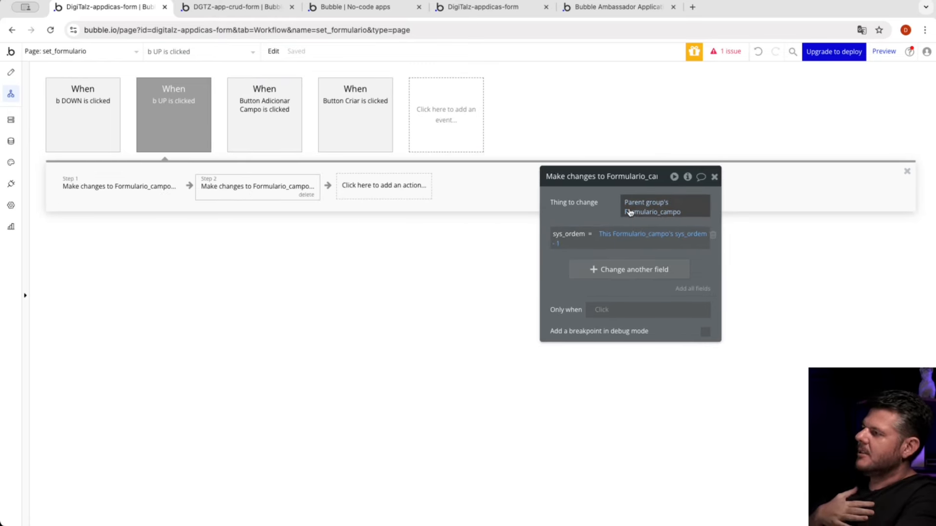
pyautogui.click(656, 208)
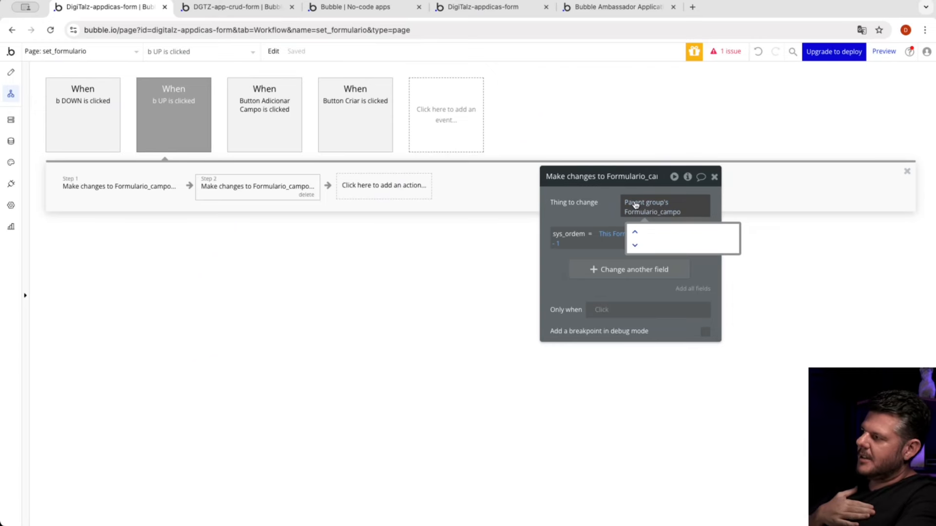
pyautogui.click(595, 206)
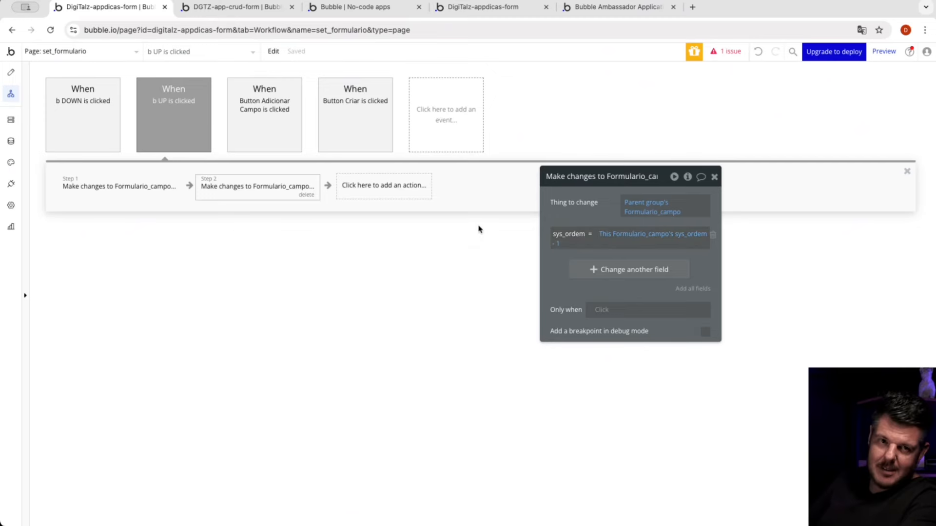
# Step: Examine both actions of the b DOWN workflow, including the first action's sys_ordem + 1 list filter
pyautogui.click(92, 127)
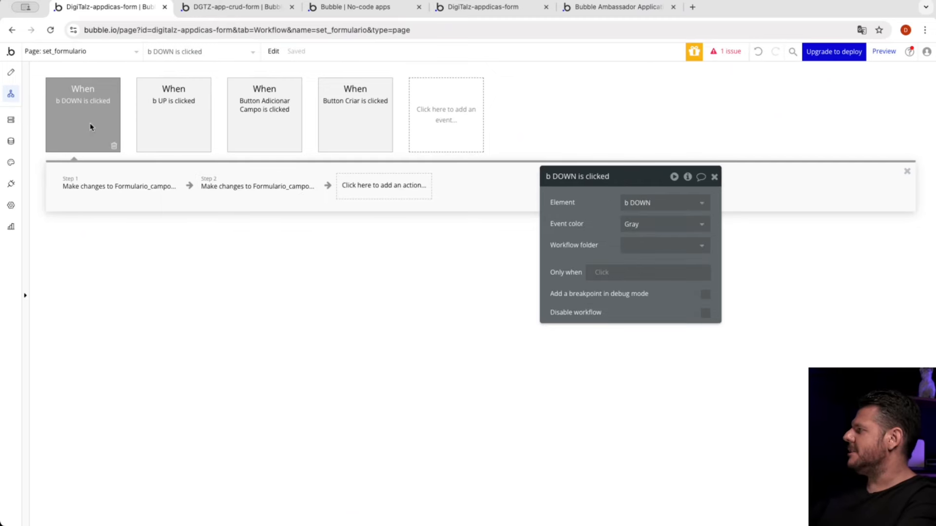
pyautogui.click(144, 176)
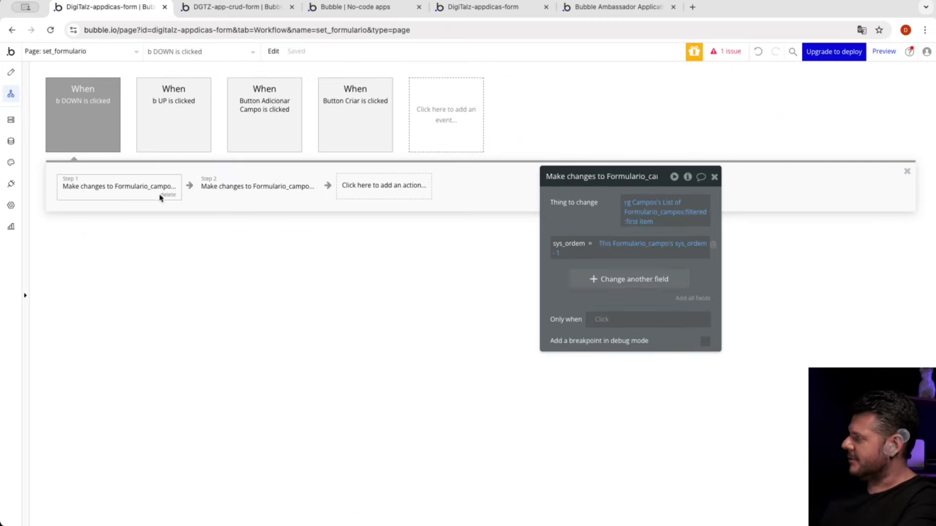
pyautogui.click(653, 207)
pyautogui.click(654, 210)
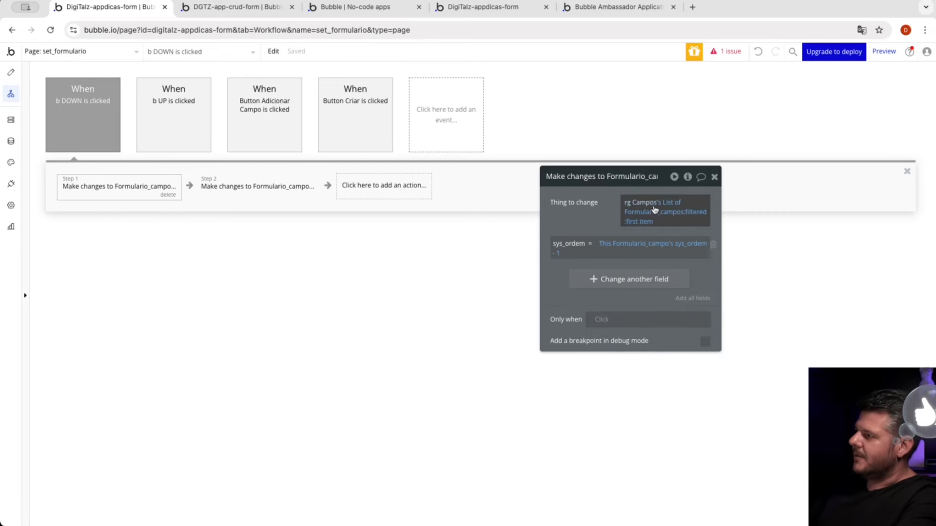
pyautogui.click(688, 215)
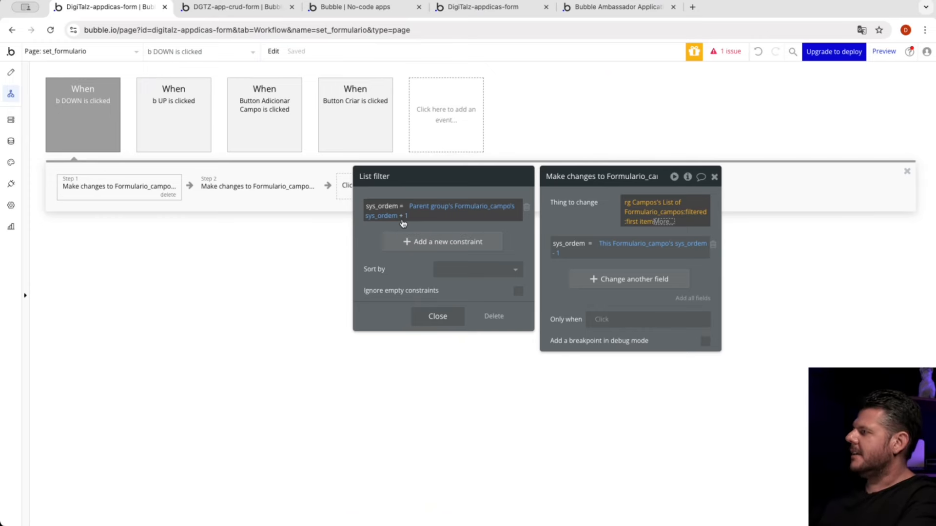
pyautogui.click(582, 218)
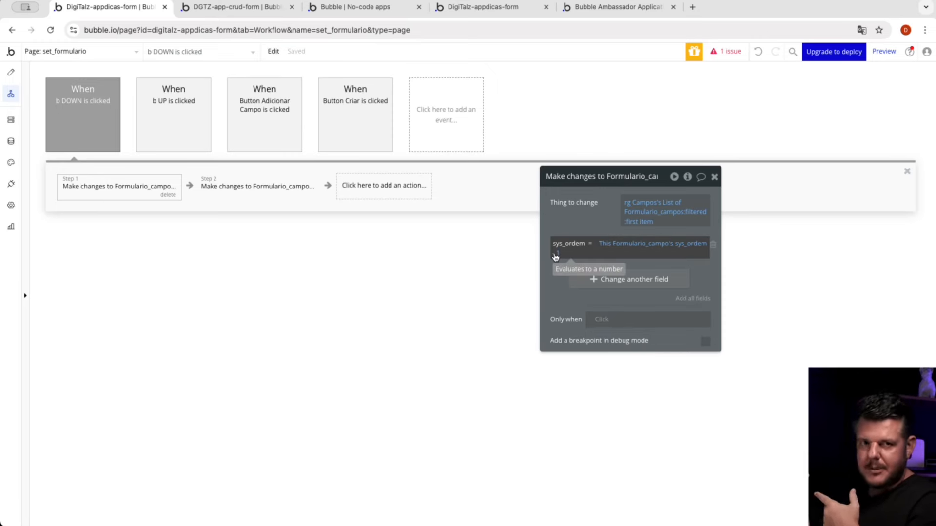
pyautogui.click(263, 183)
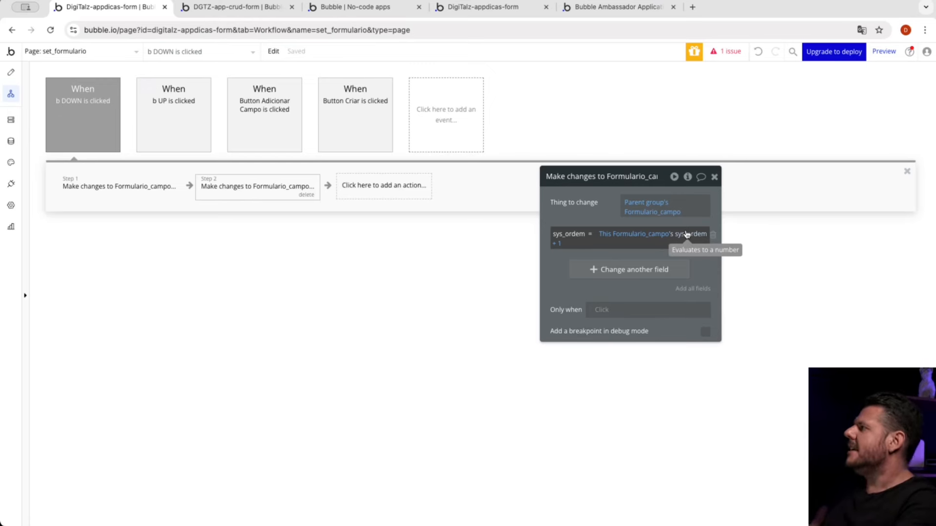
# Step: Switch to the running set_formulario preview and test reordering by moving the CPF field down, then up above Nome
pyautogui.click(248, 7)
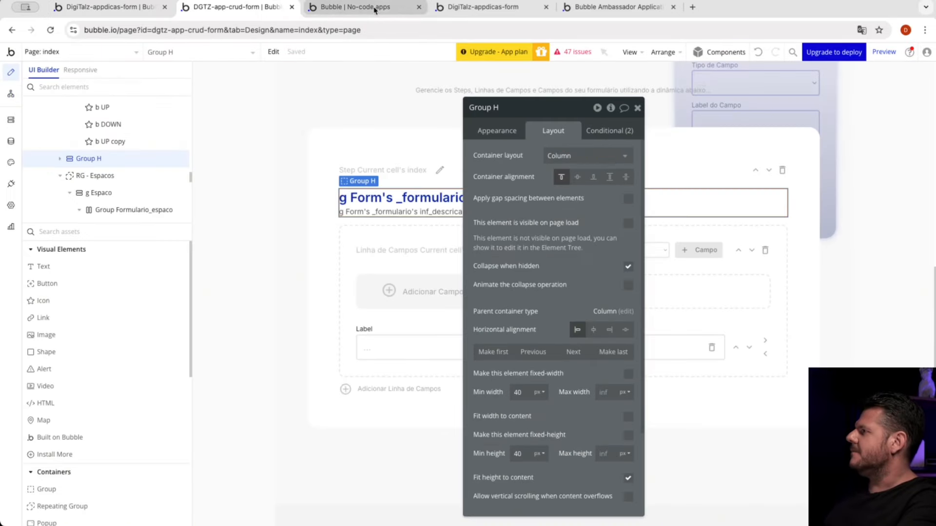
pyautogui.click(375, 8)
pyautogui.click(492, 7)
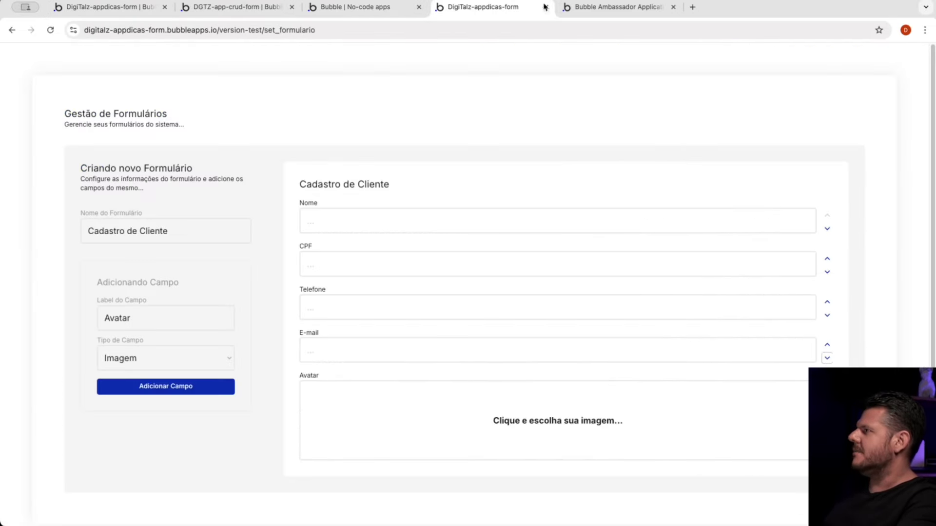
pyautogui.click(618, 8)
pyautogui.click(503, 9)
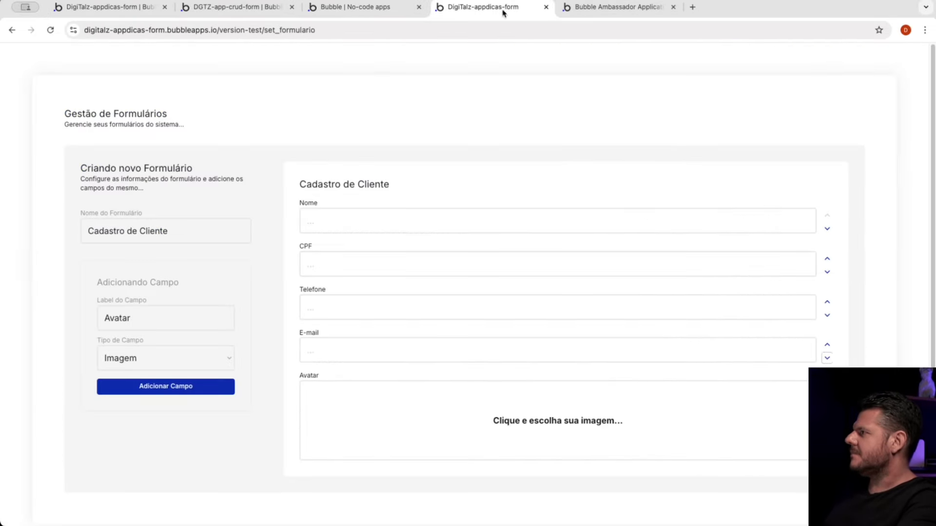
pyautogui.click(827, 273)
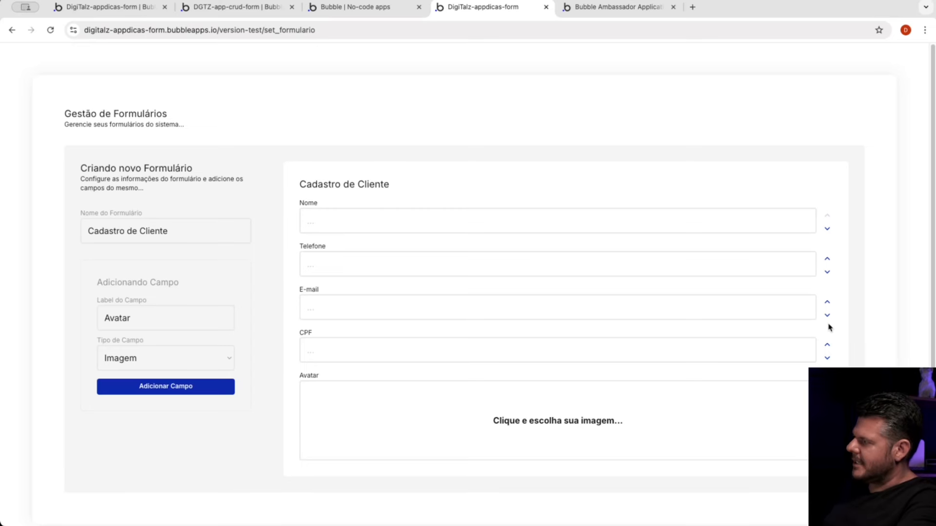
pyautogui.click(828, 304)
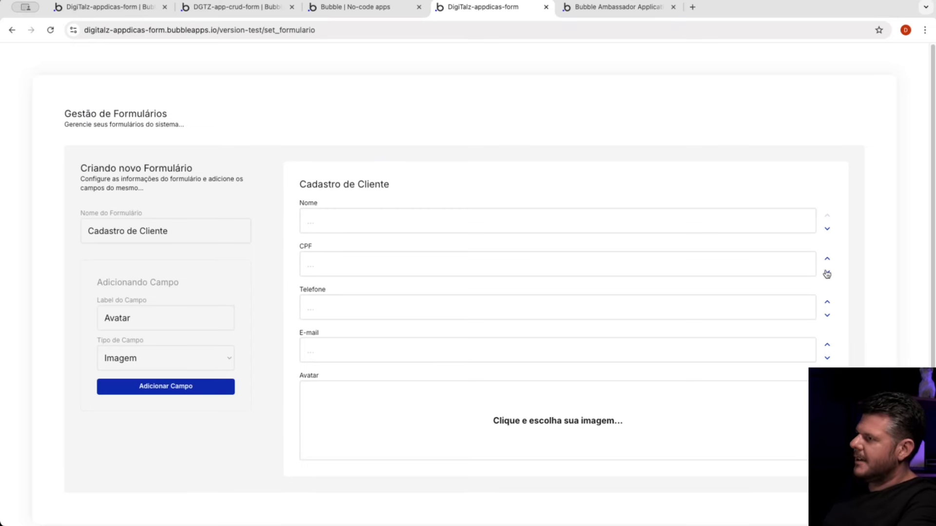
pyautogui.click(827, 262)
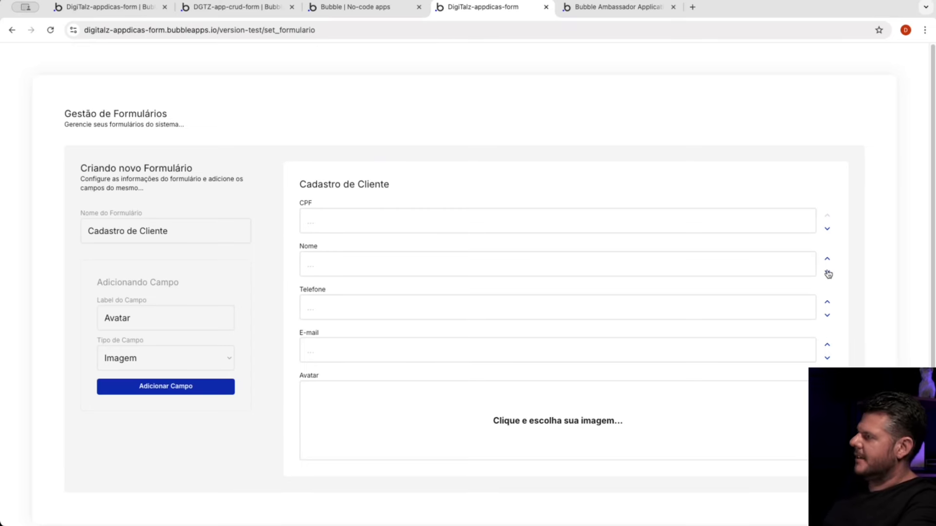